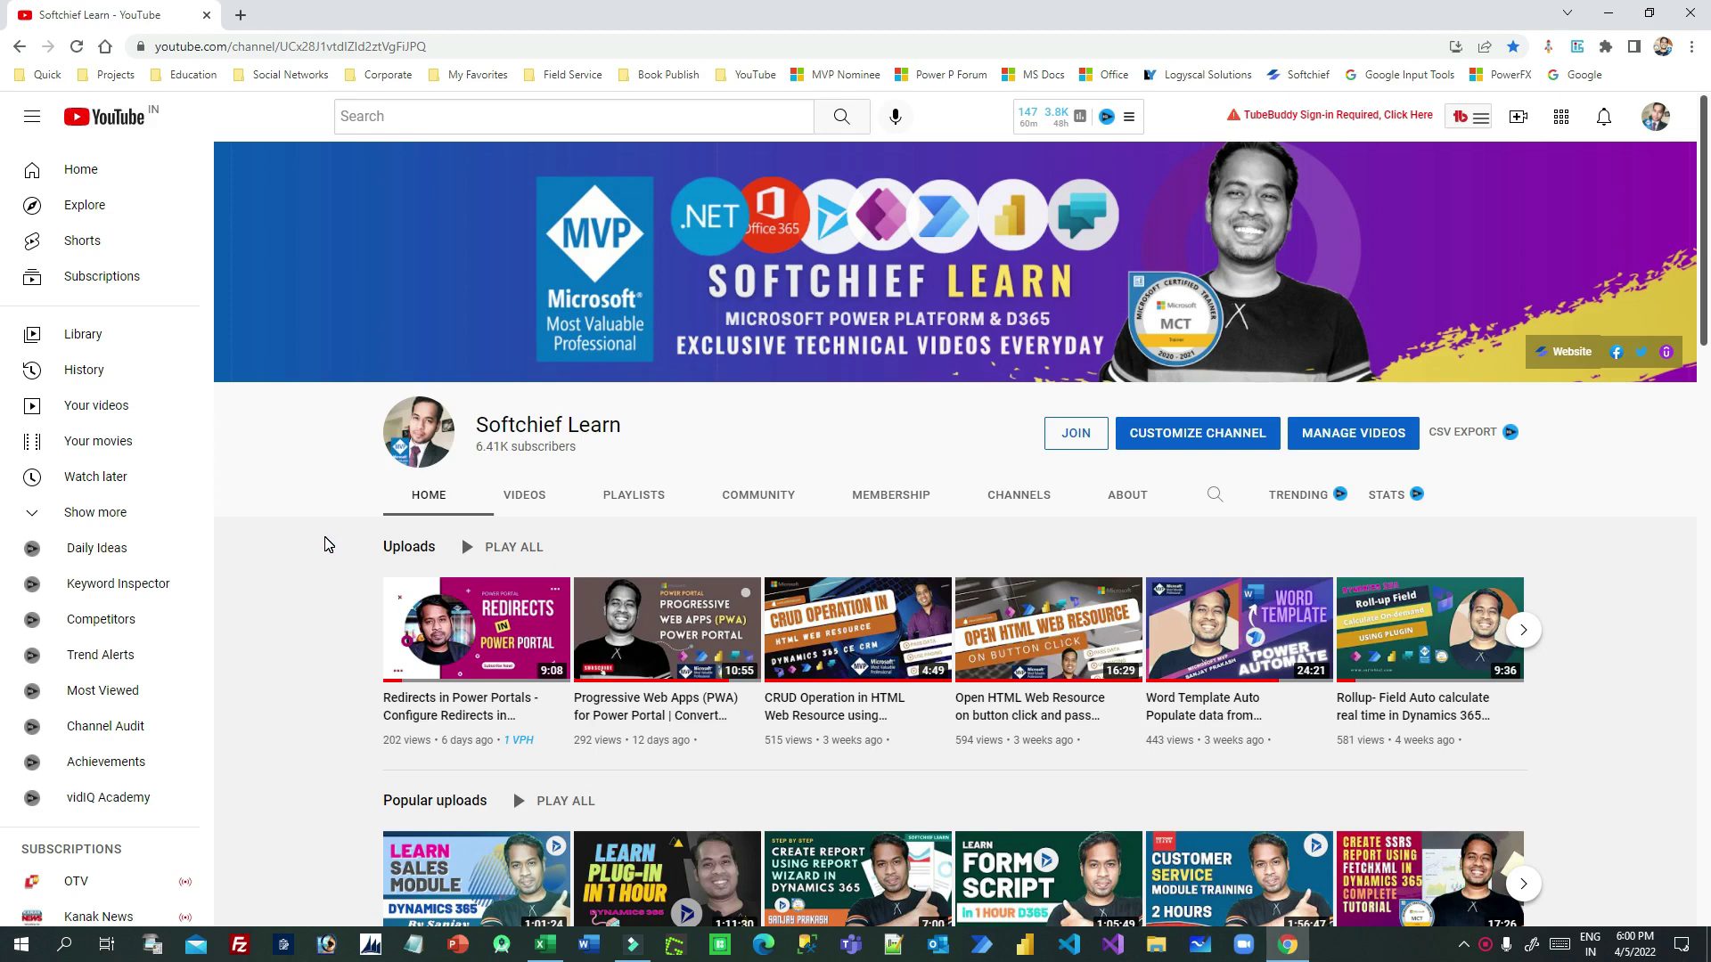
Open a new blank Chrome tab beside the Softchief Learn YouTube channel page.
click(241, 15)
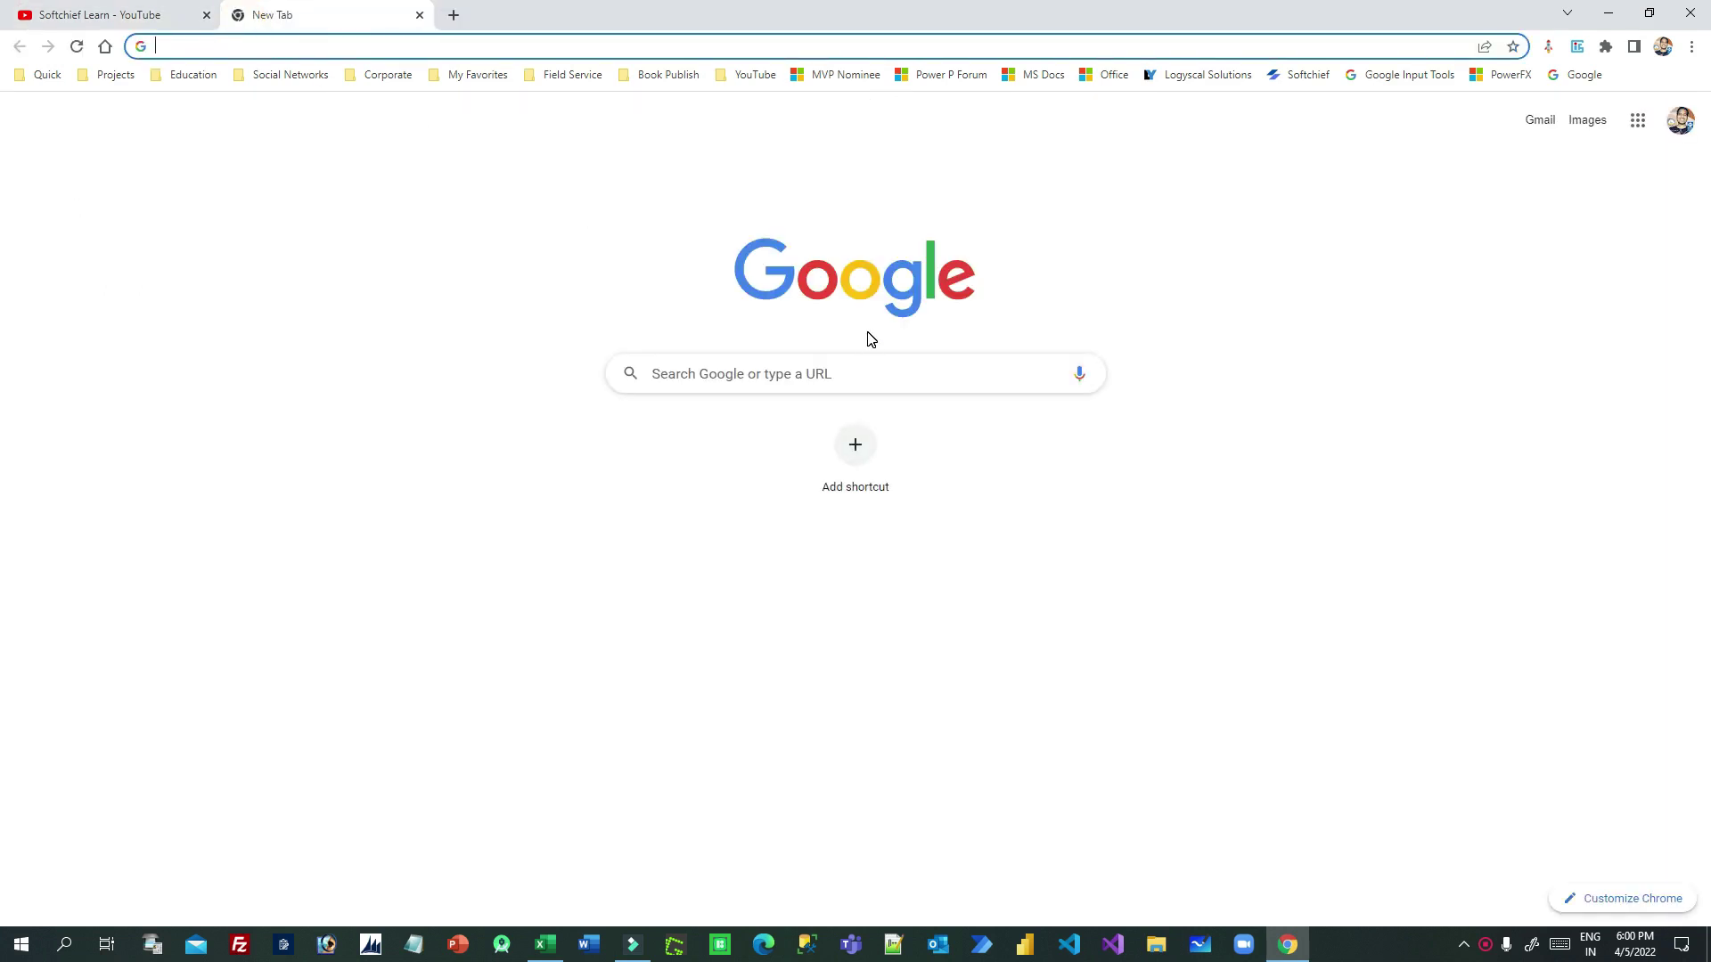
Go to office.com and launch Microsoft Teams from the Office home page.
text(off)
key(Return)
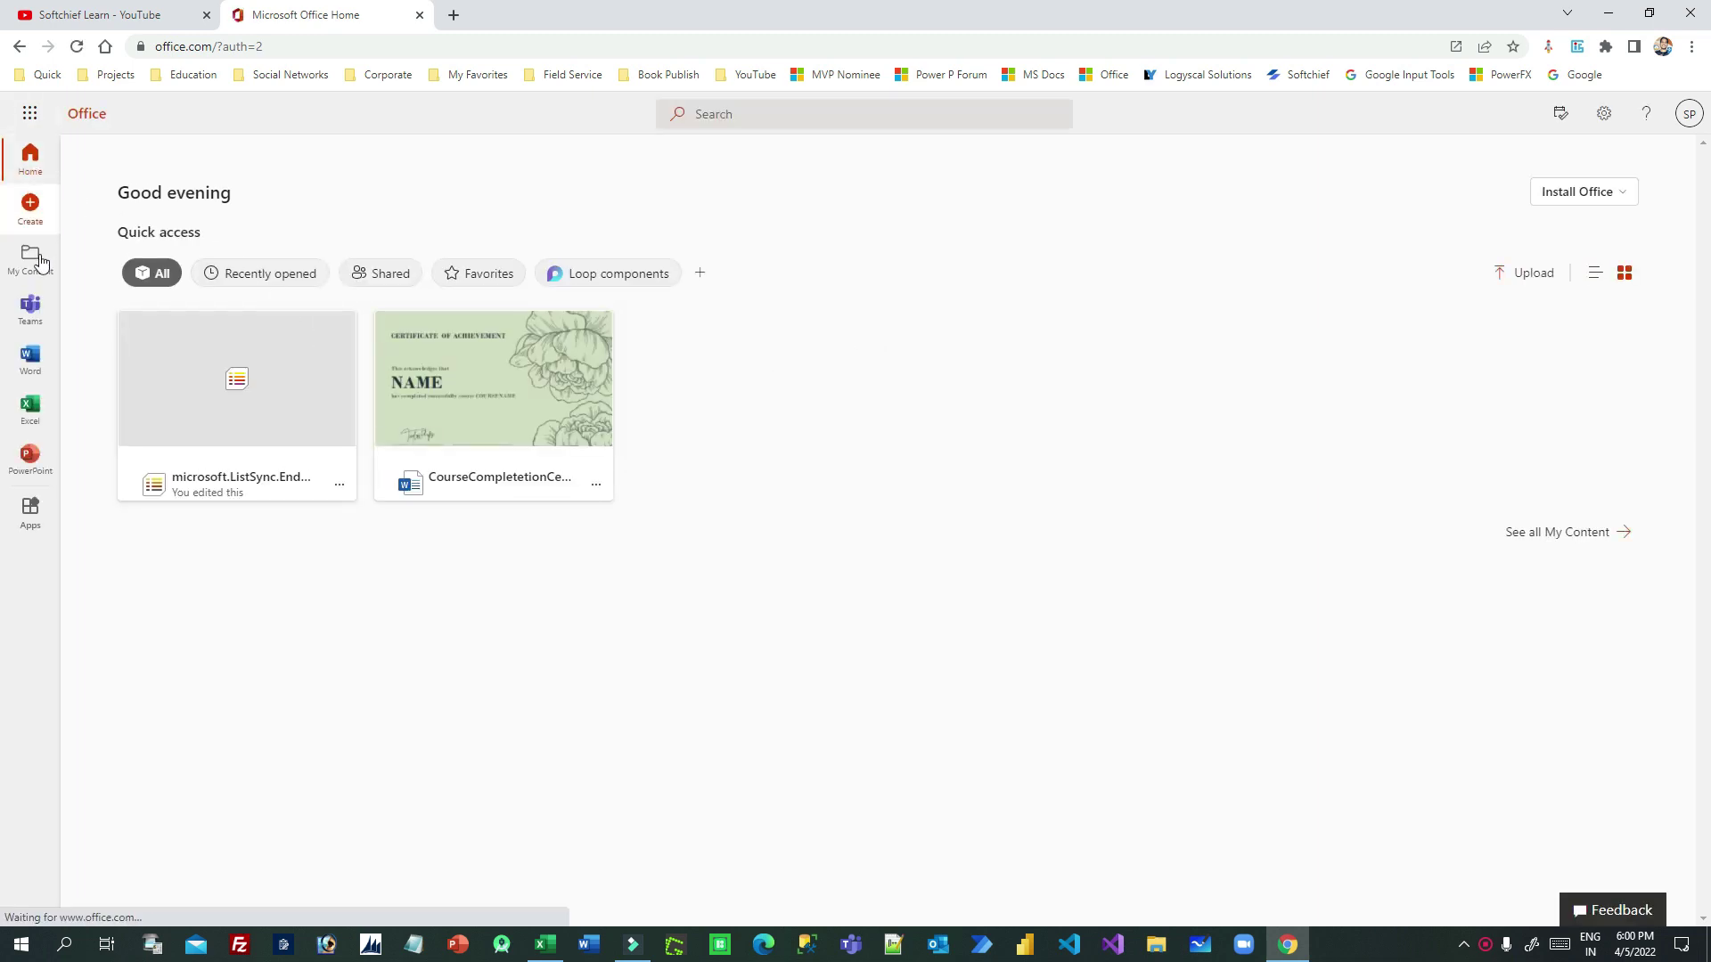
click(31, 307)
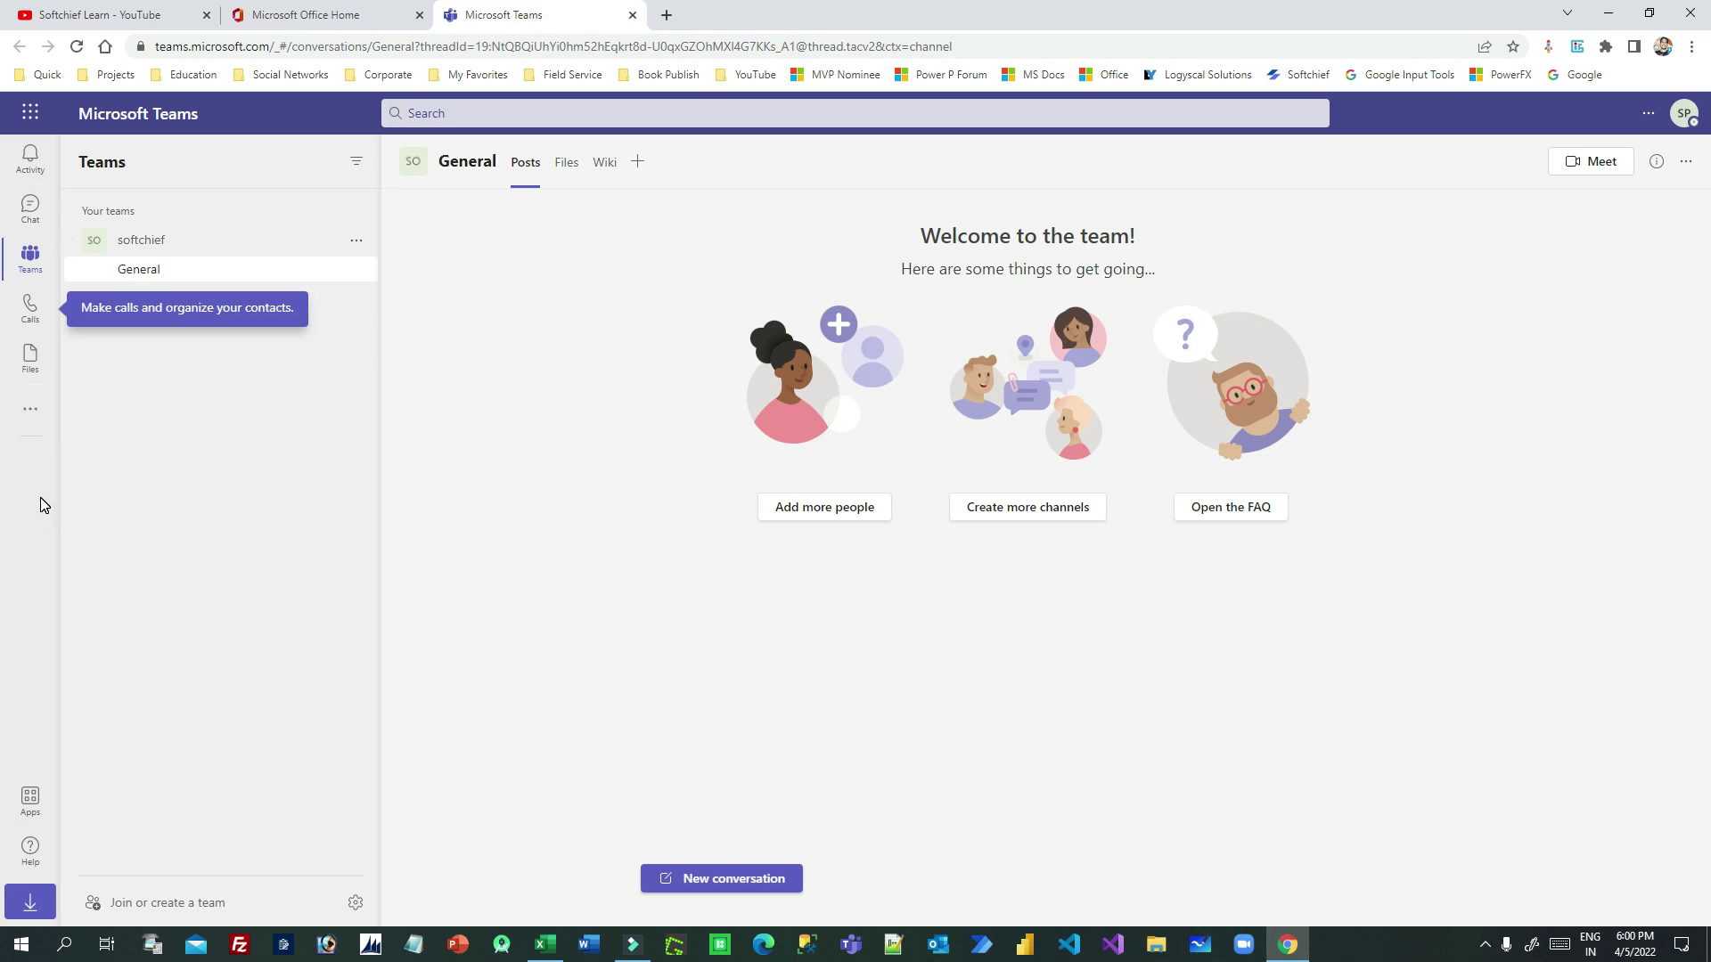
Browse Chat, Teams, Calls and Files, ending with the additional apps list shown.
click(31, 208)
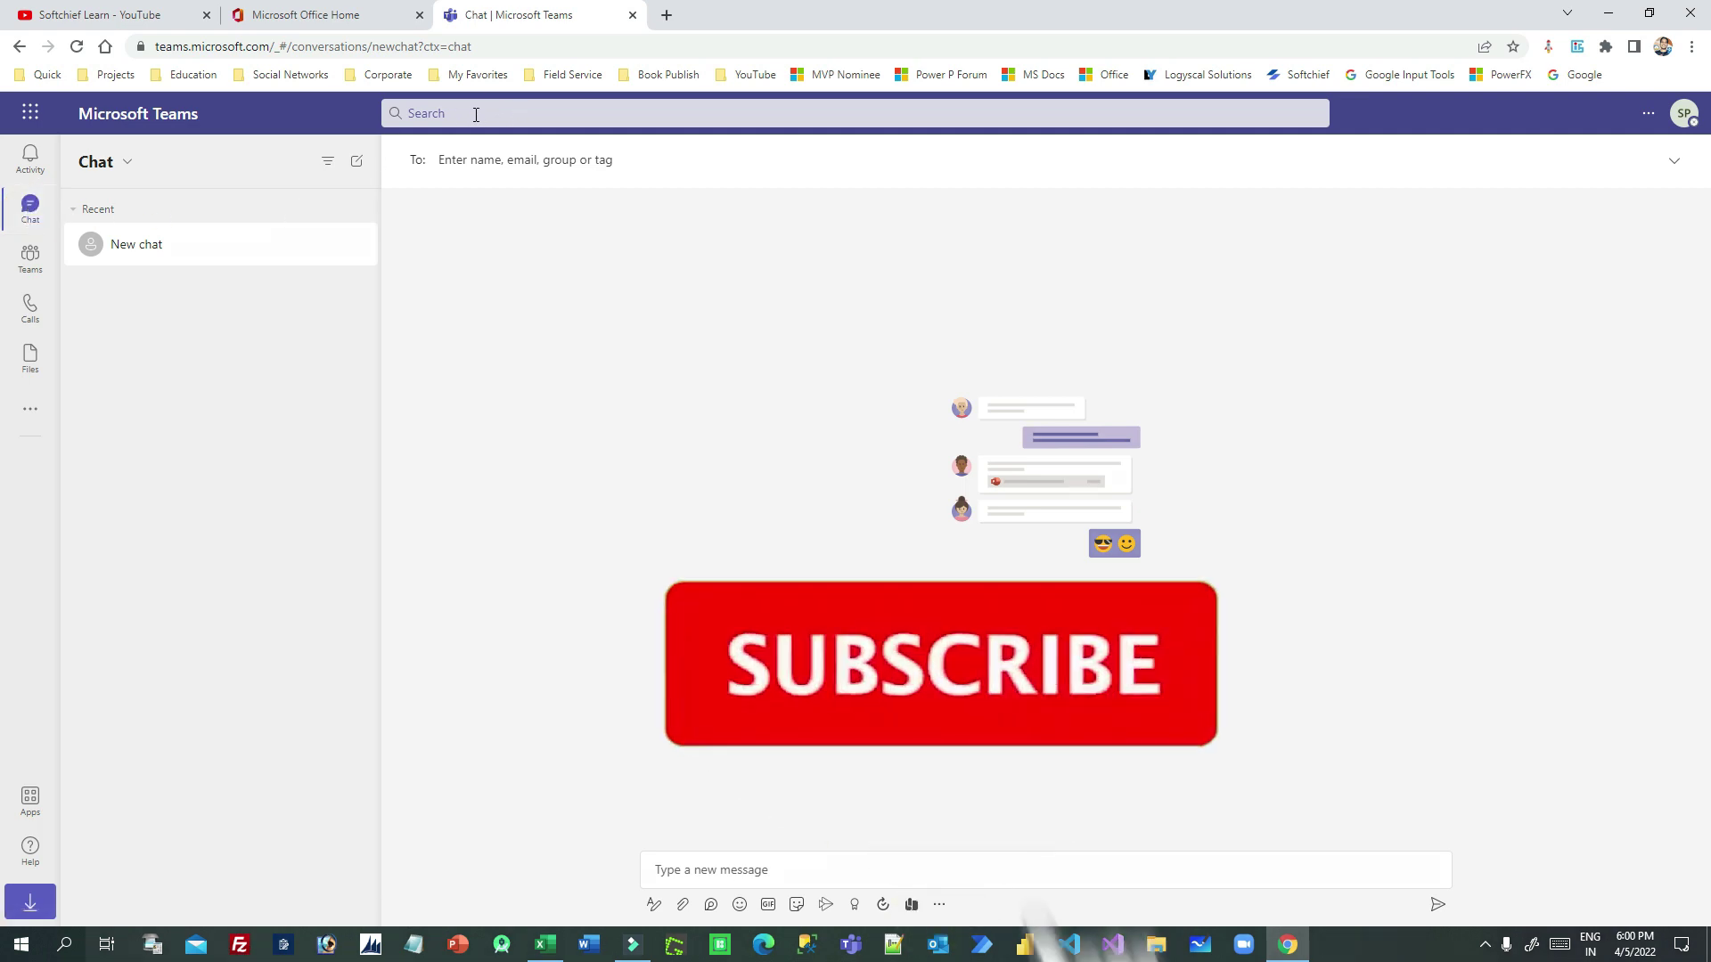
click(30, 258)
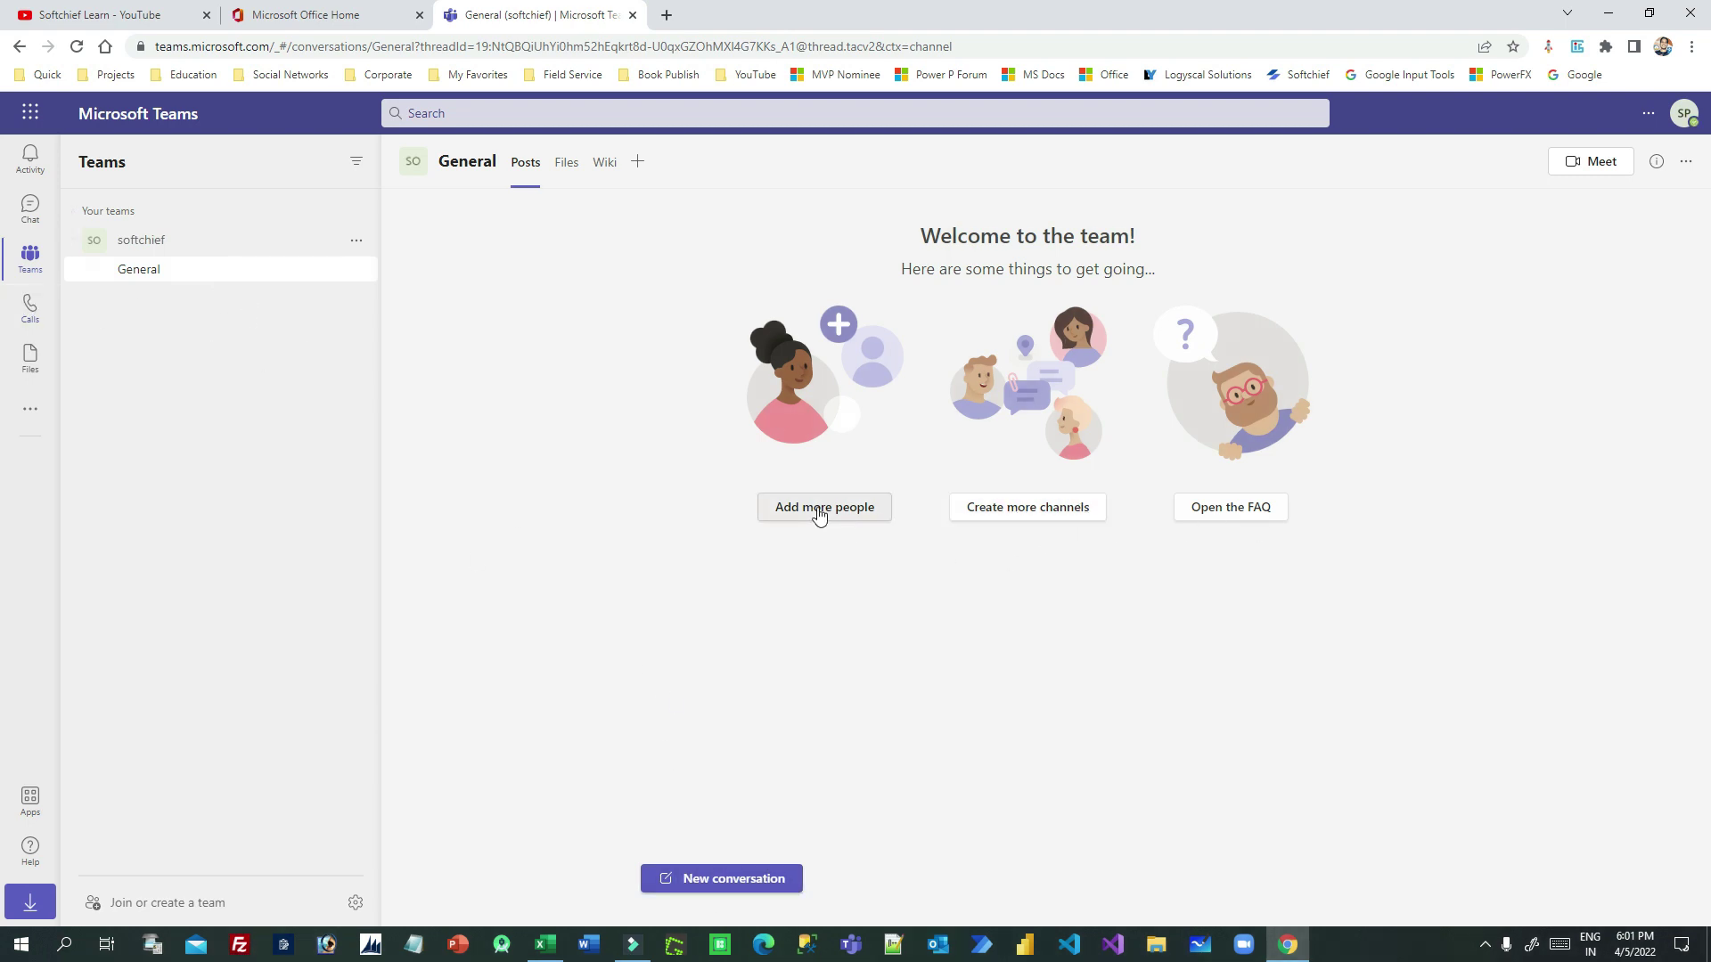
click(30, 312)
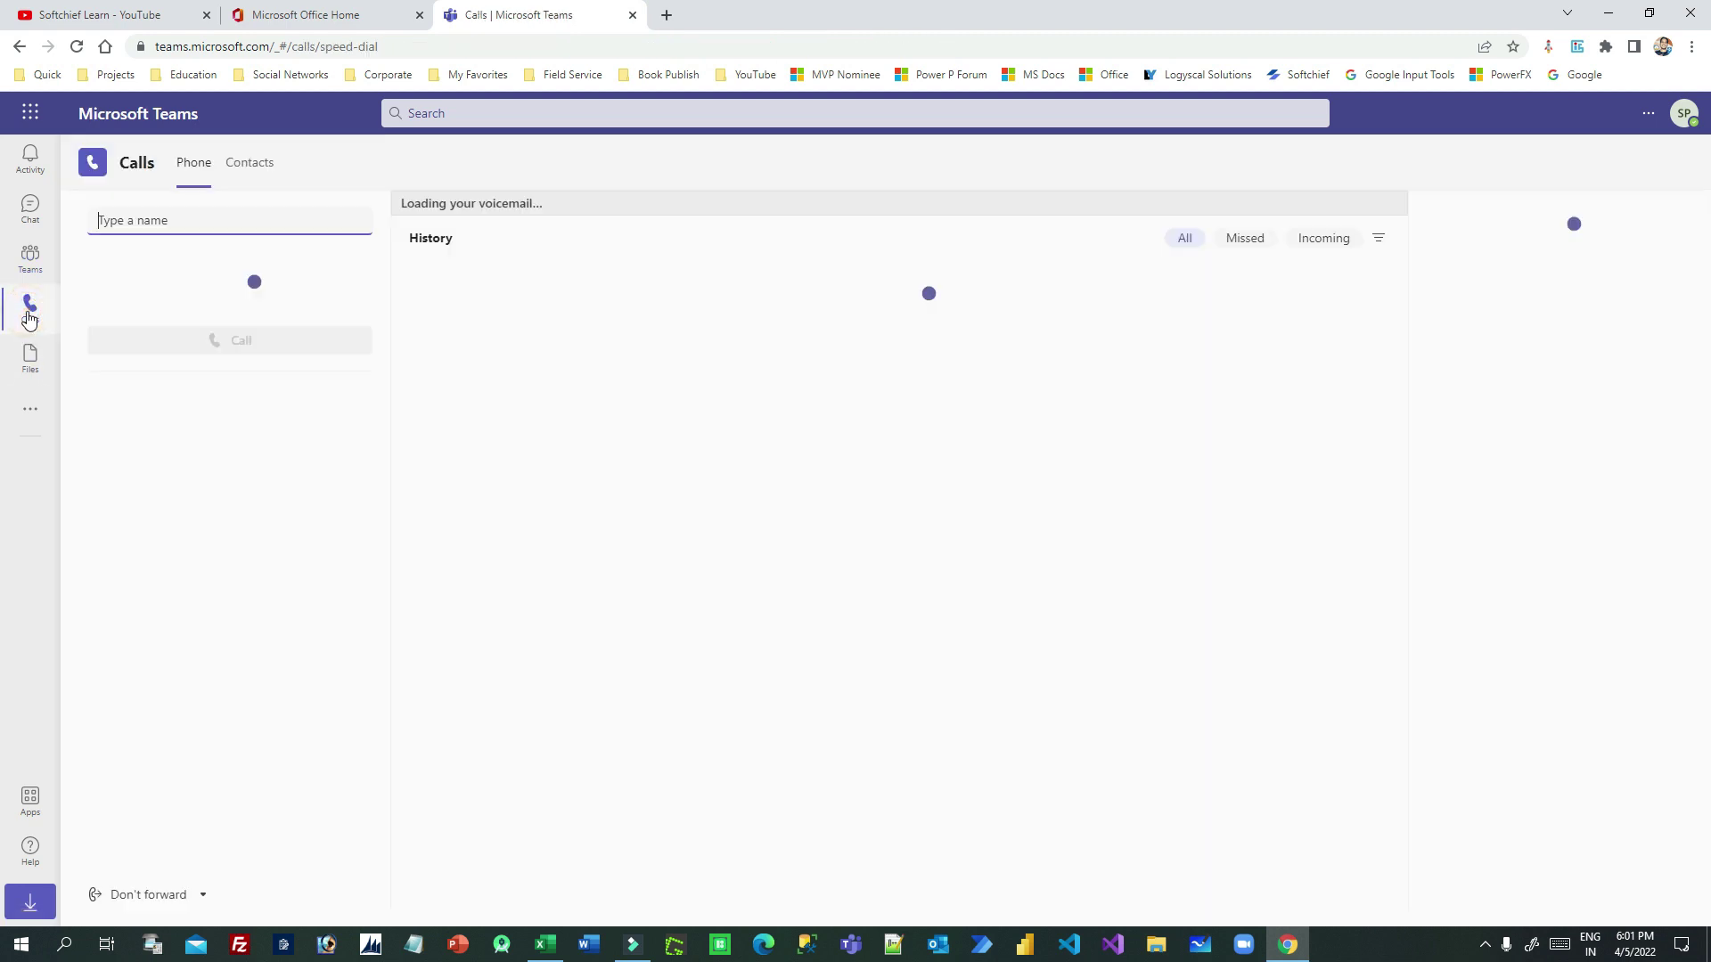
click(30, 356)
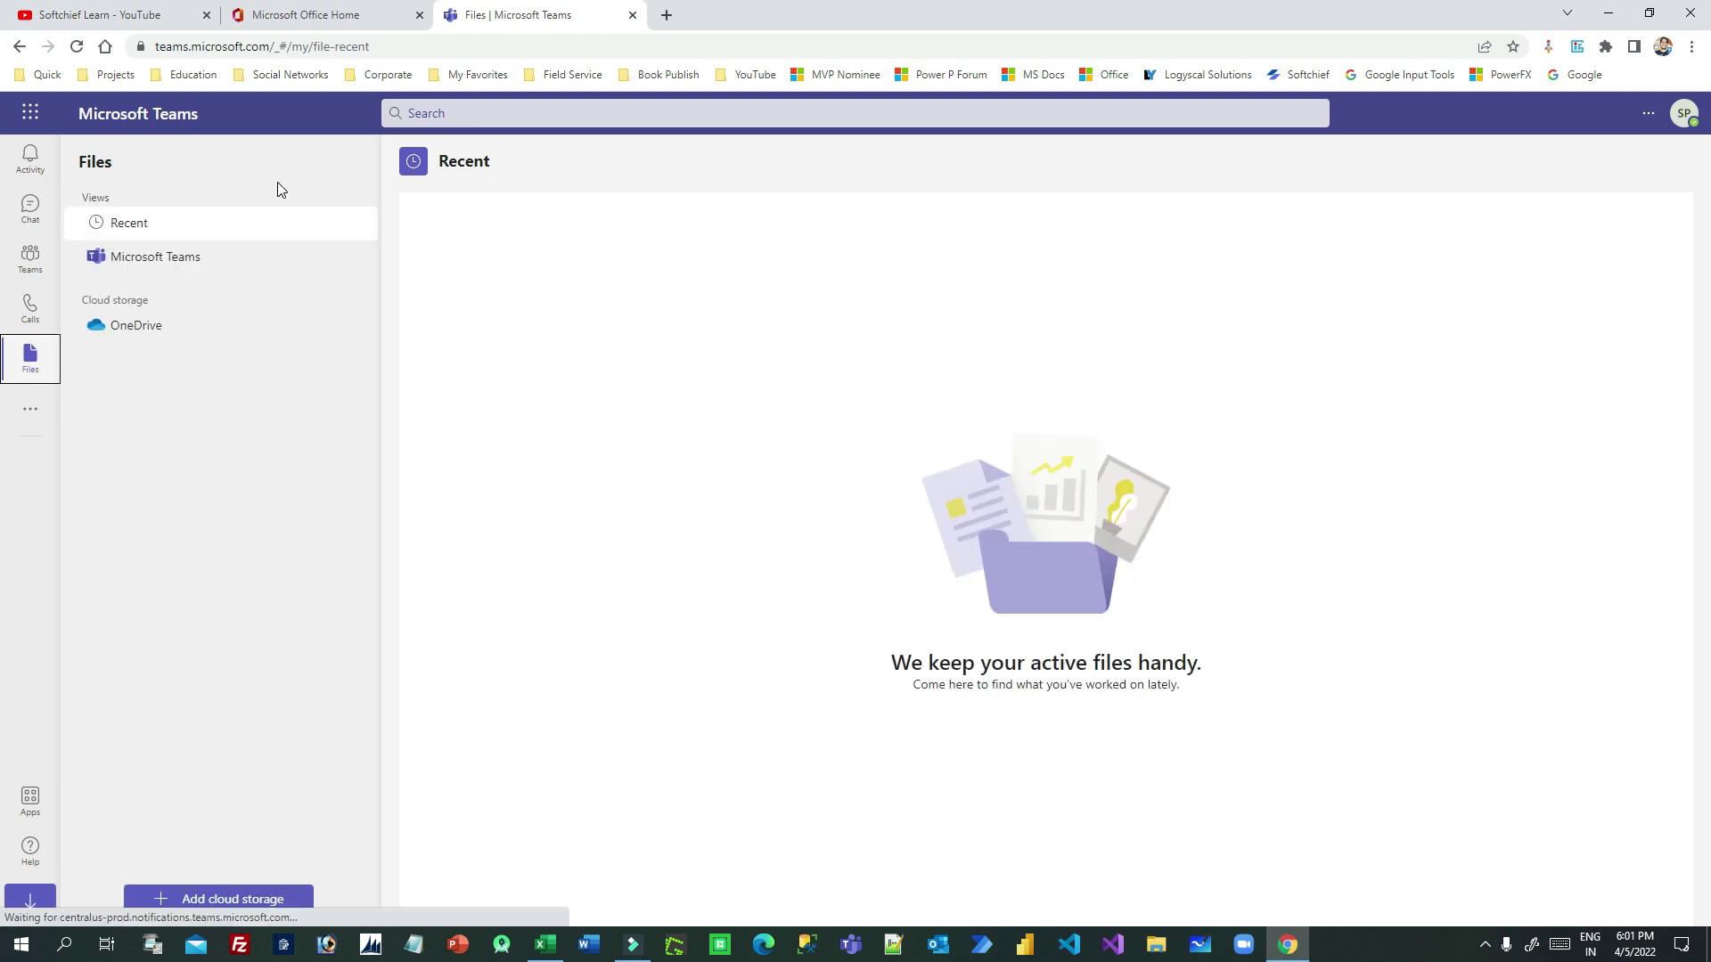
click(30, 412)
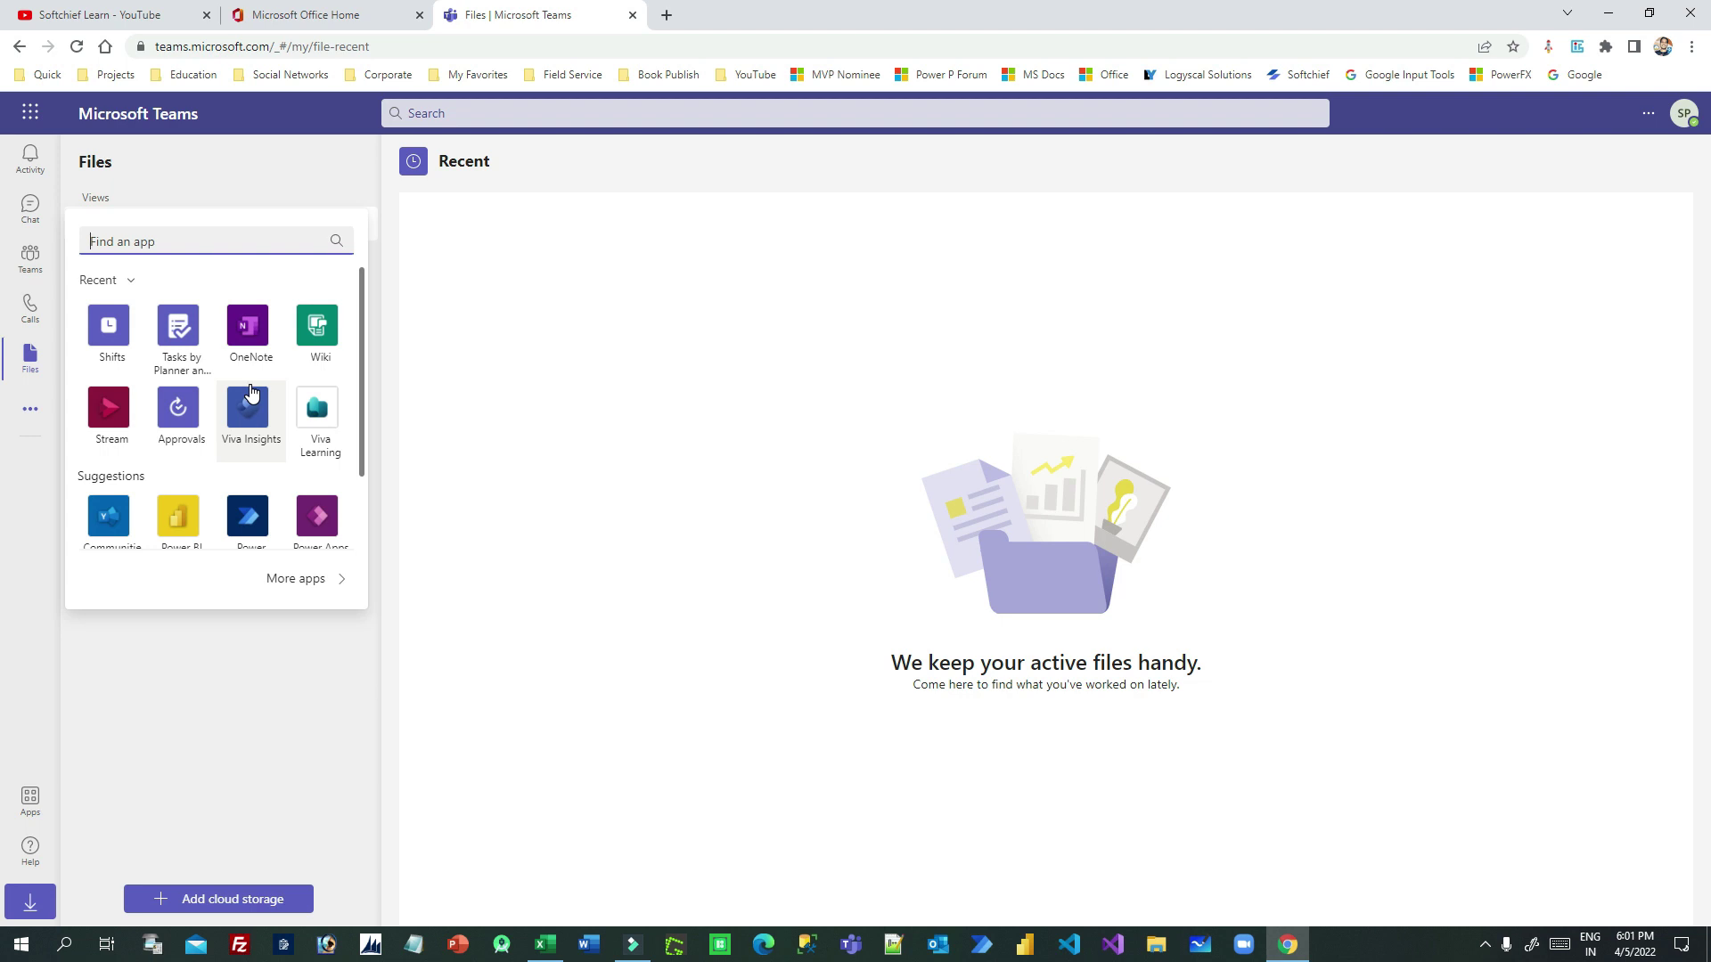
Open the full Teams app store from the additional apps list.
click(31, 409)
click(30, 409)
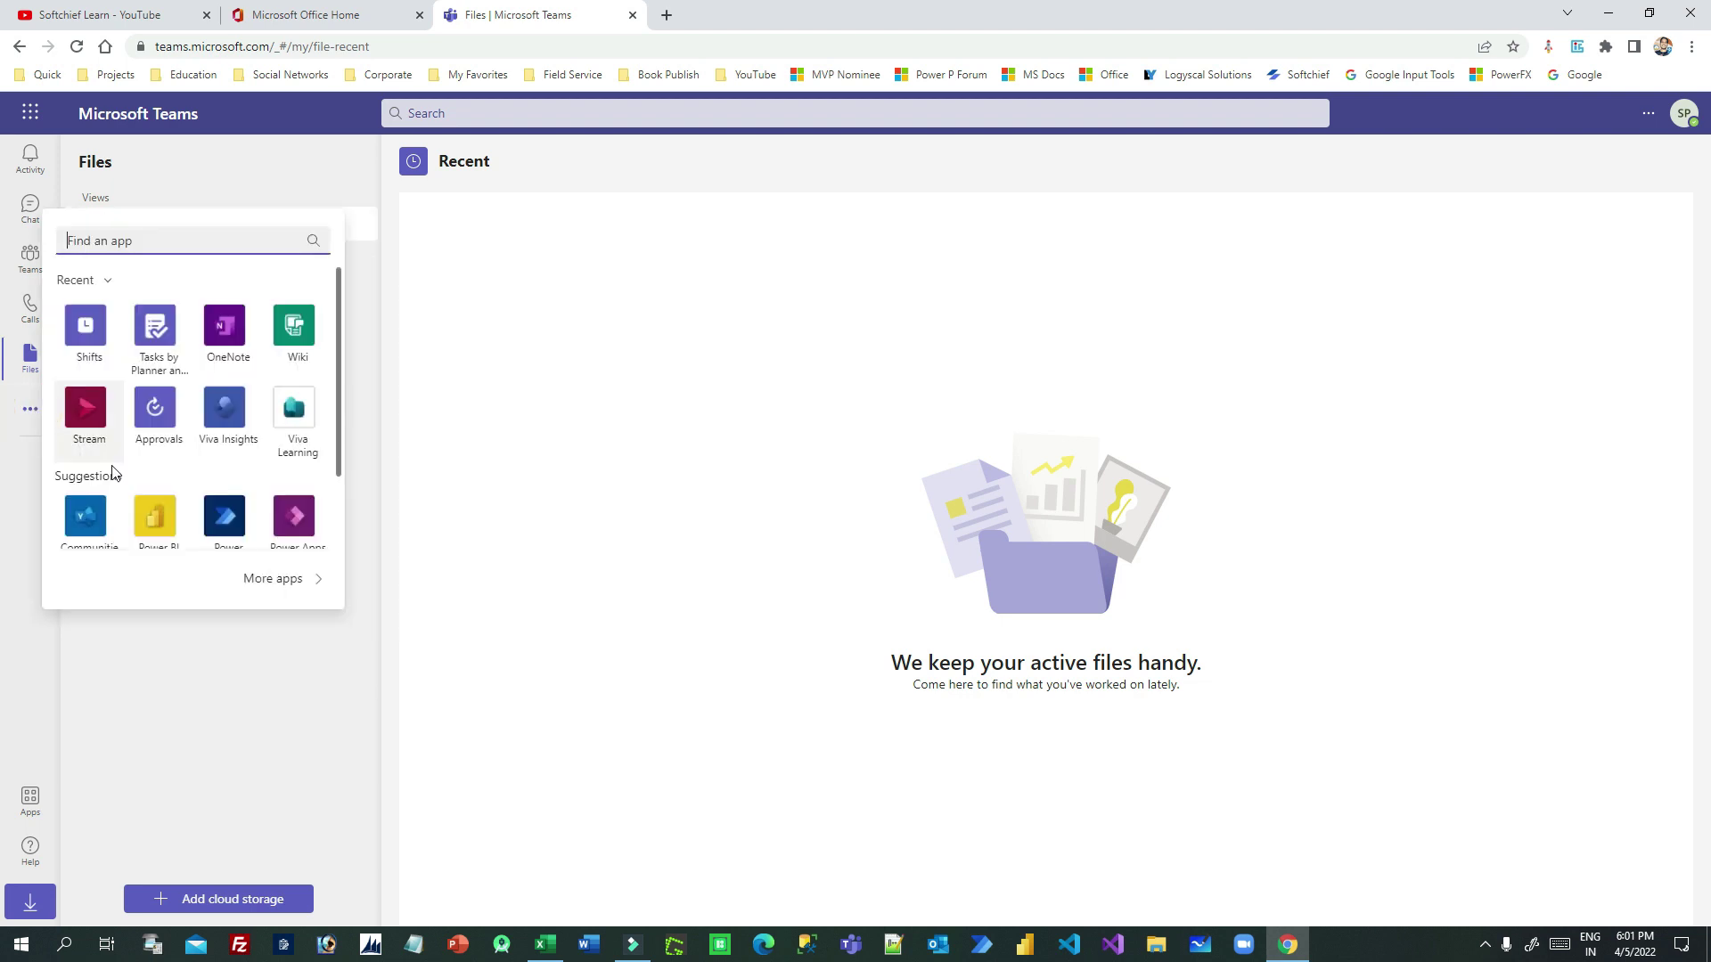
click(272, 581)
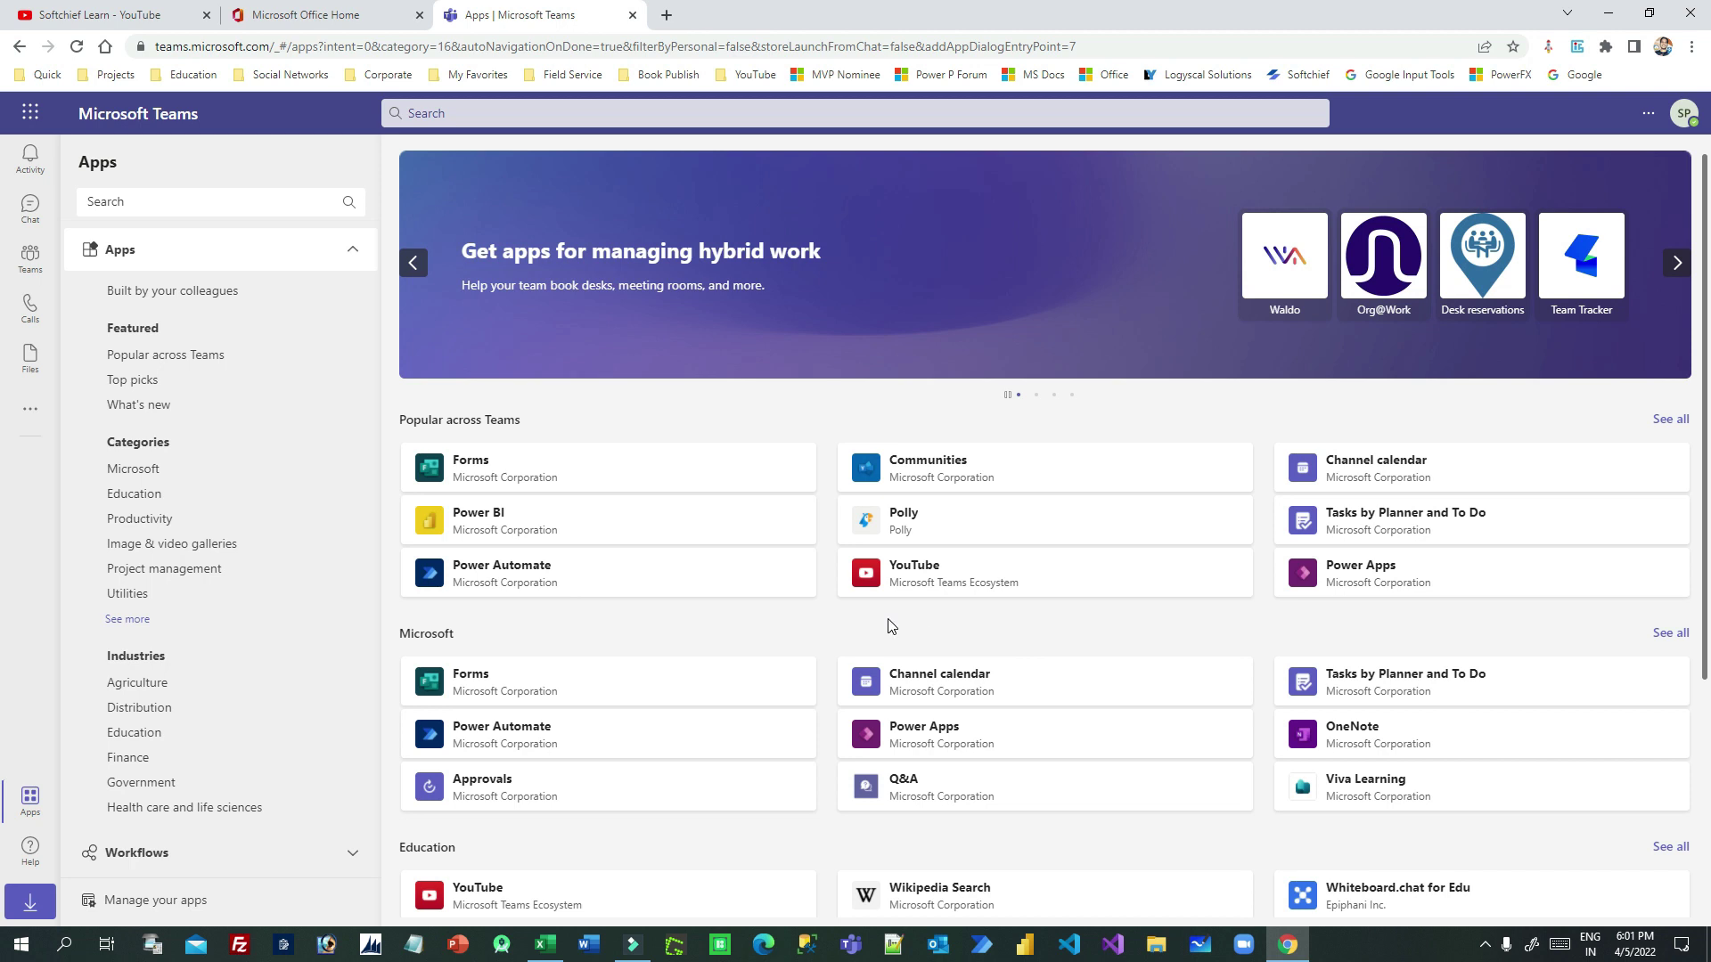
scroll(891, 626, down, 3)
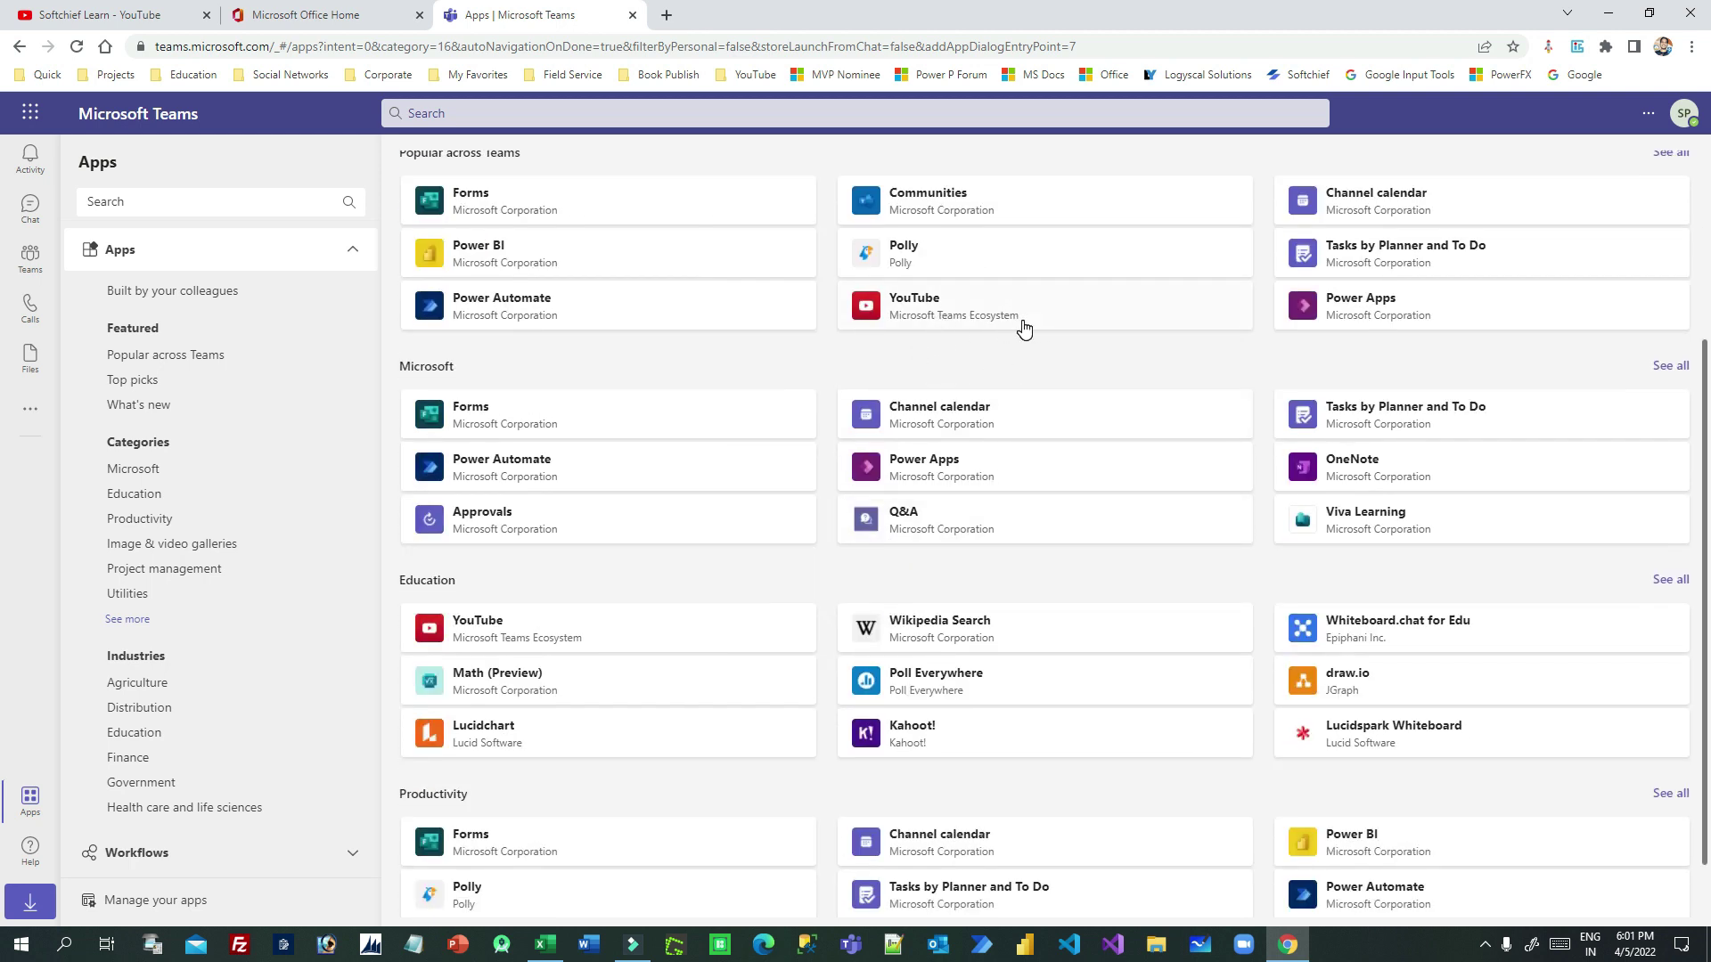
scroll(1423, 521, down, 1)
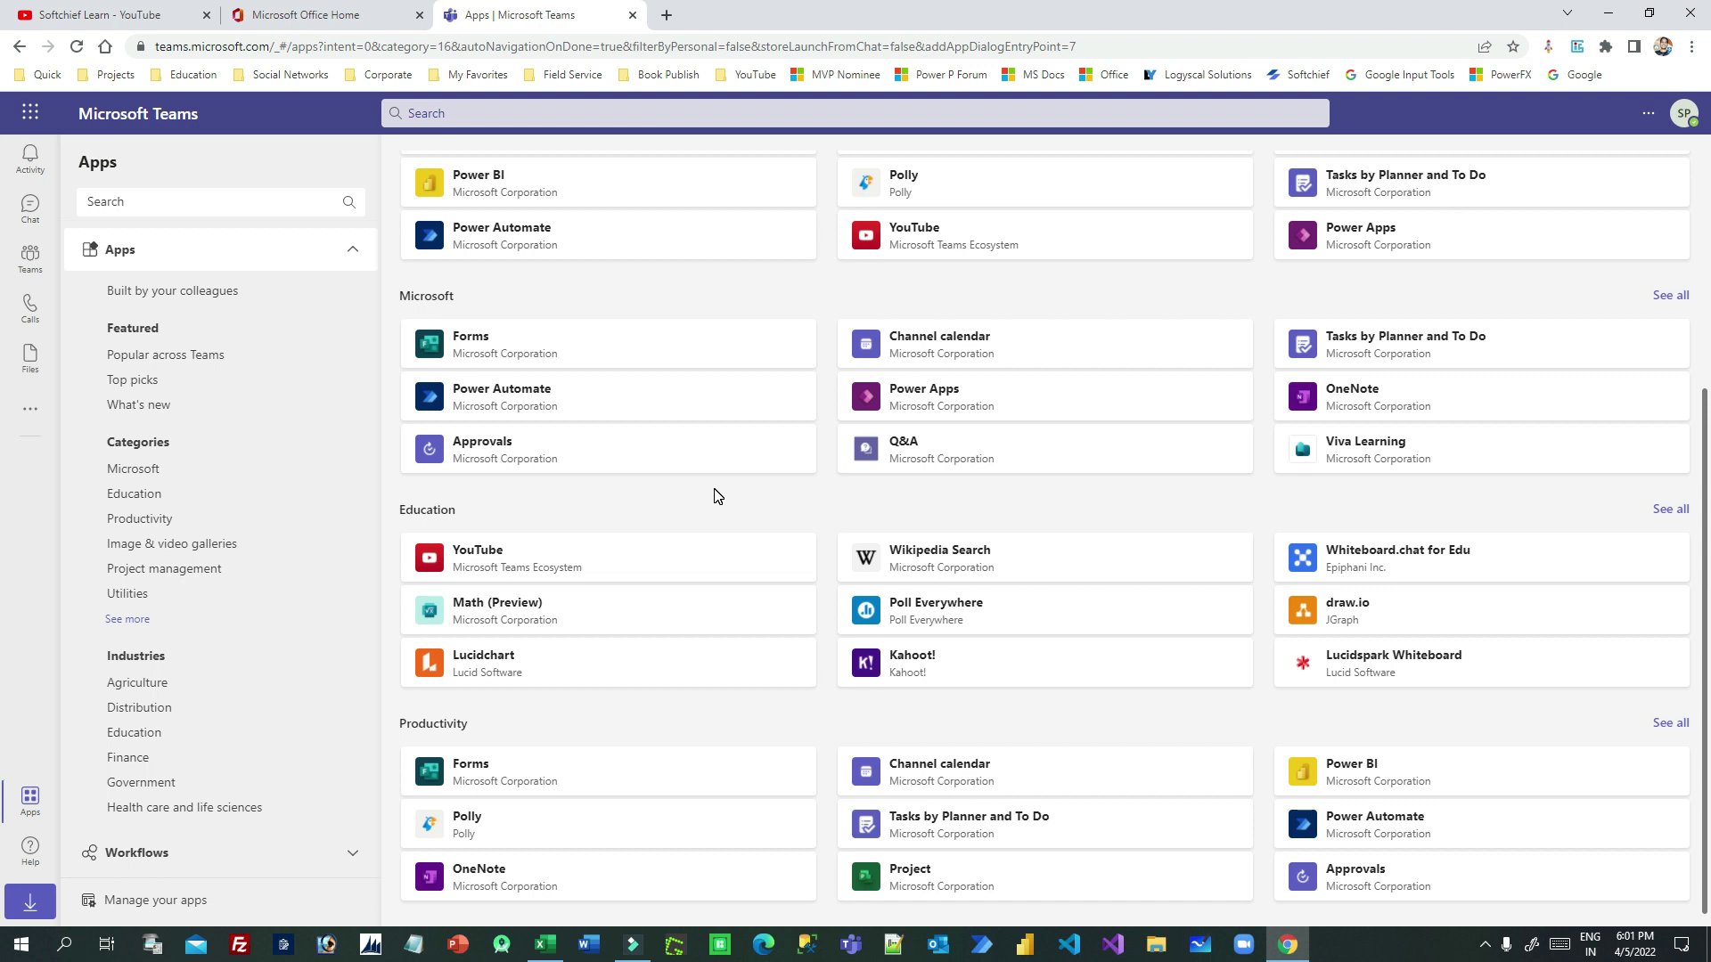
scroll(717, 496, up, 4)
Search the app store for 'dynamics 365'.
click(156, 199)
text(dynam)
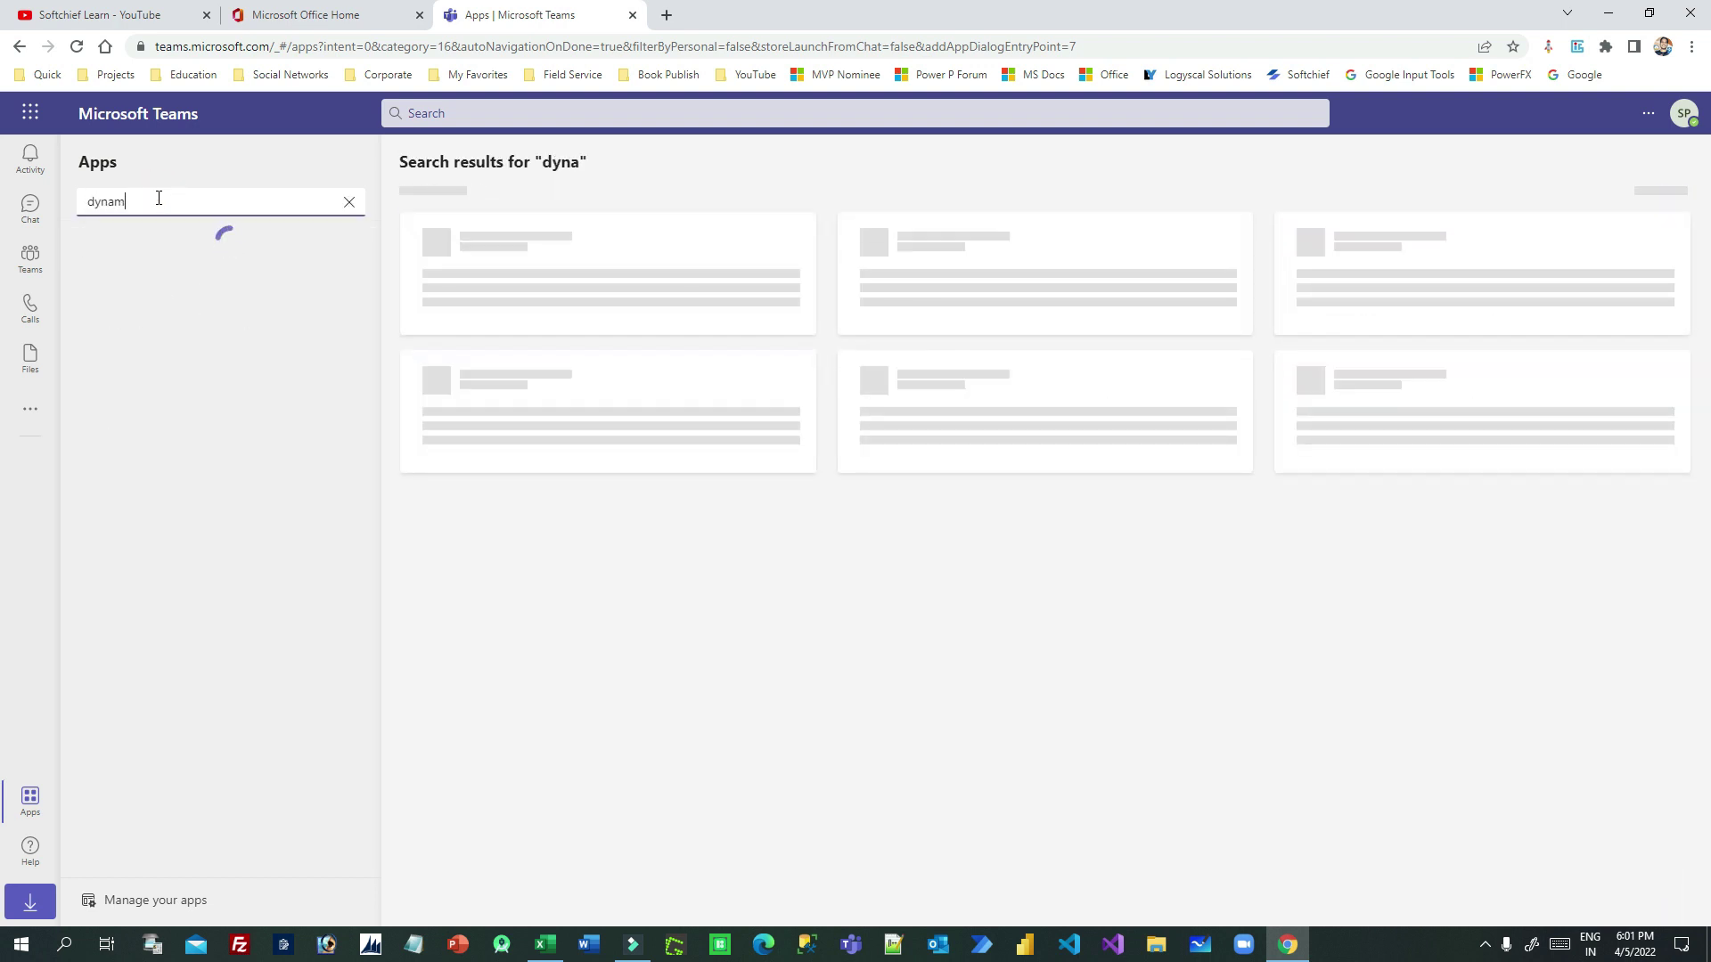
text(ics 365)
click(133, 199)
click(176, 200)
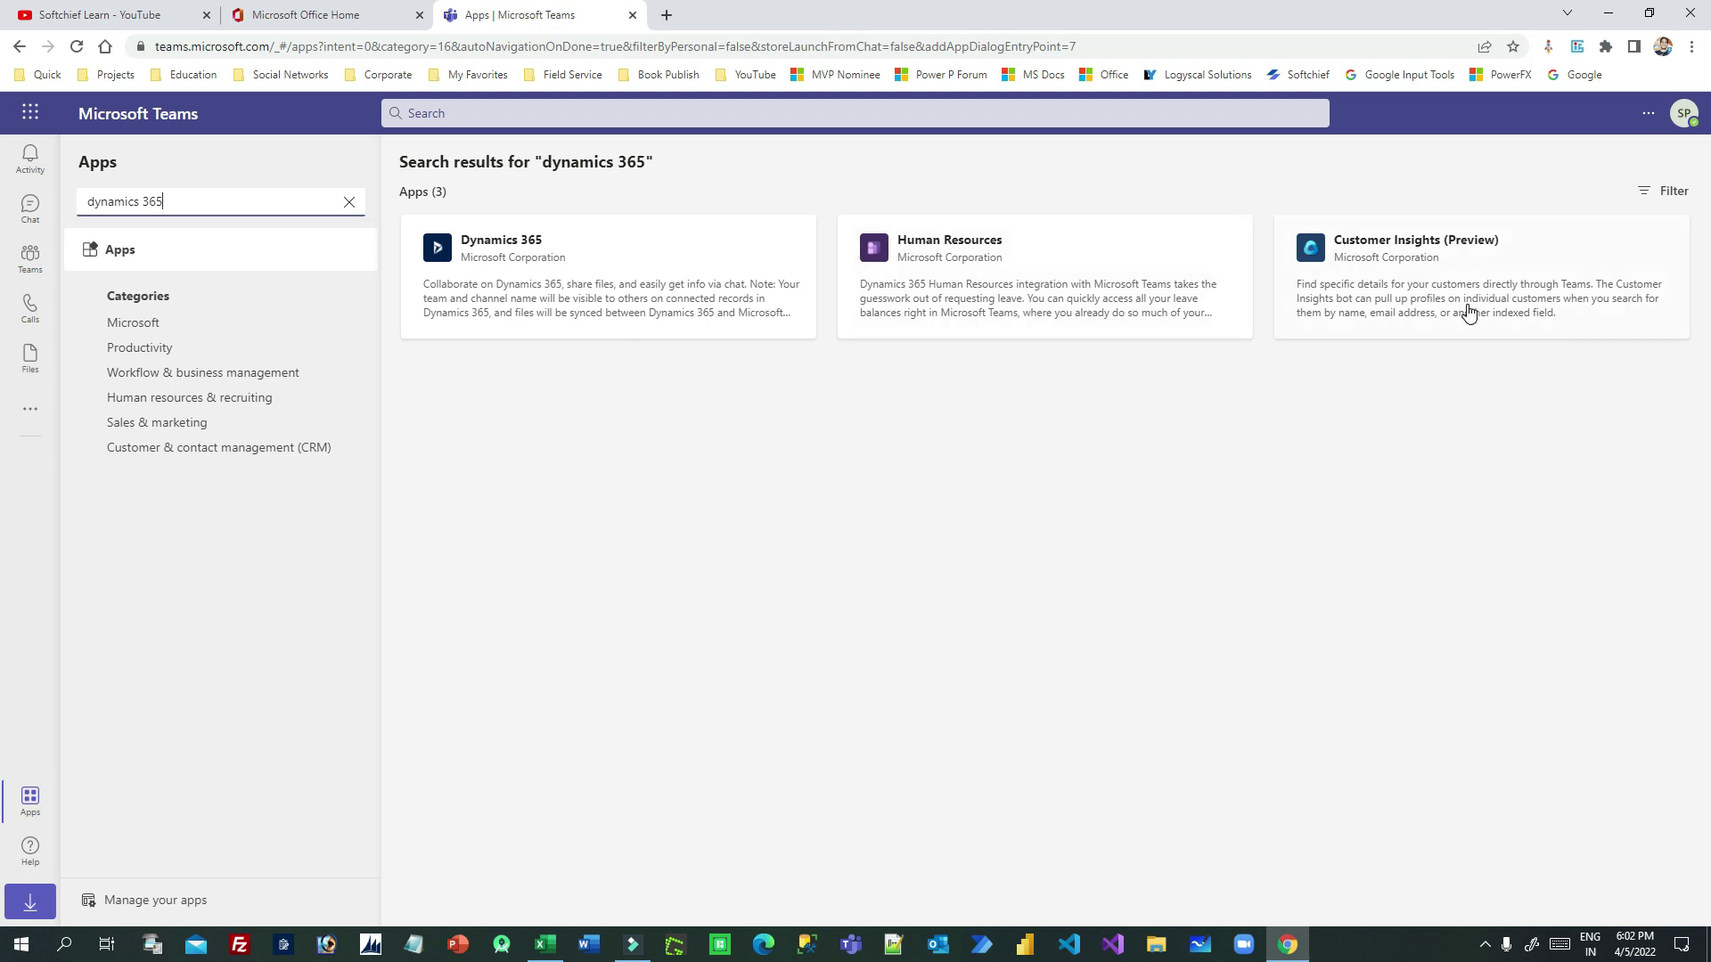
Open the Dynamics 365 app details and add it to Teams.
click(485, 249)
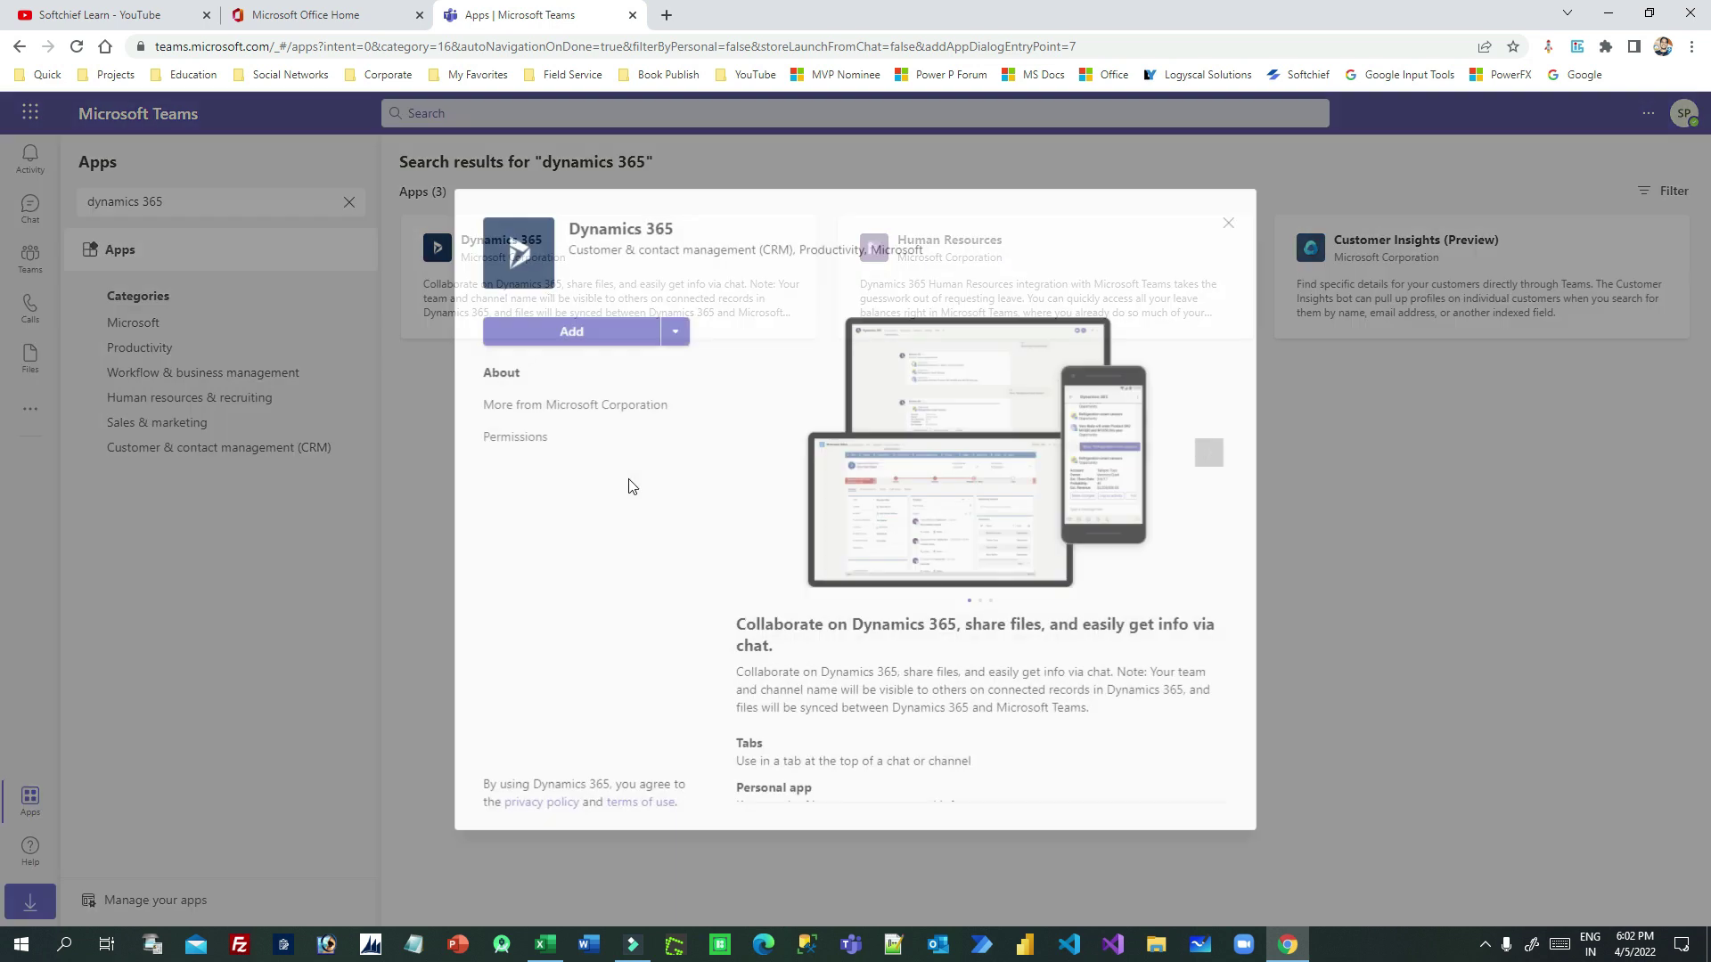
click(583, 347)
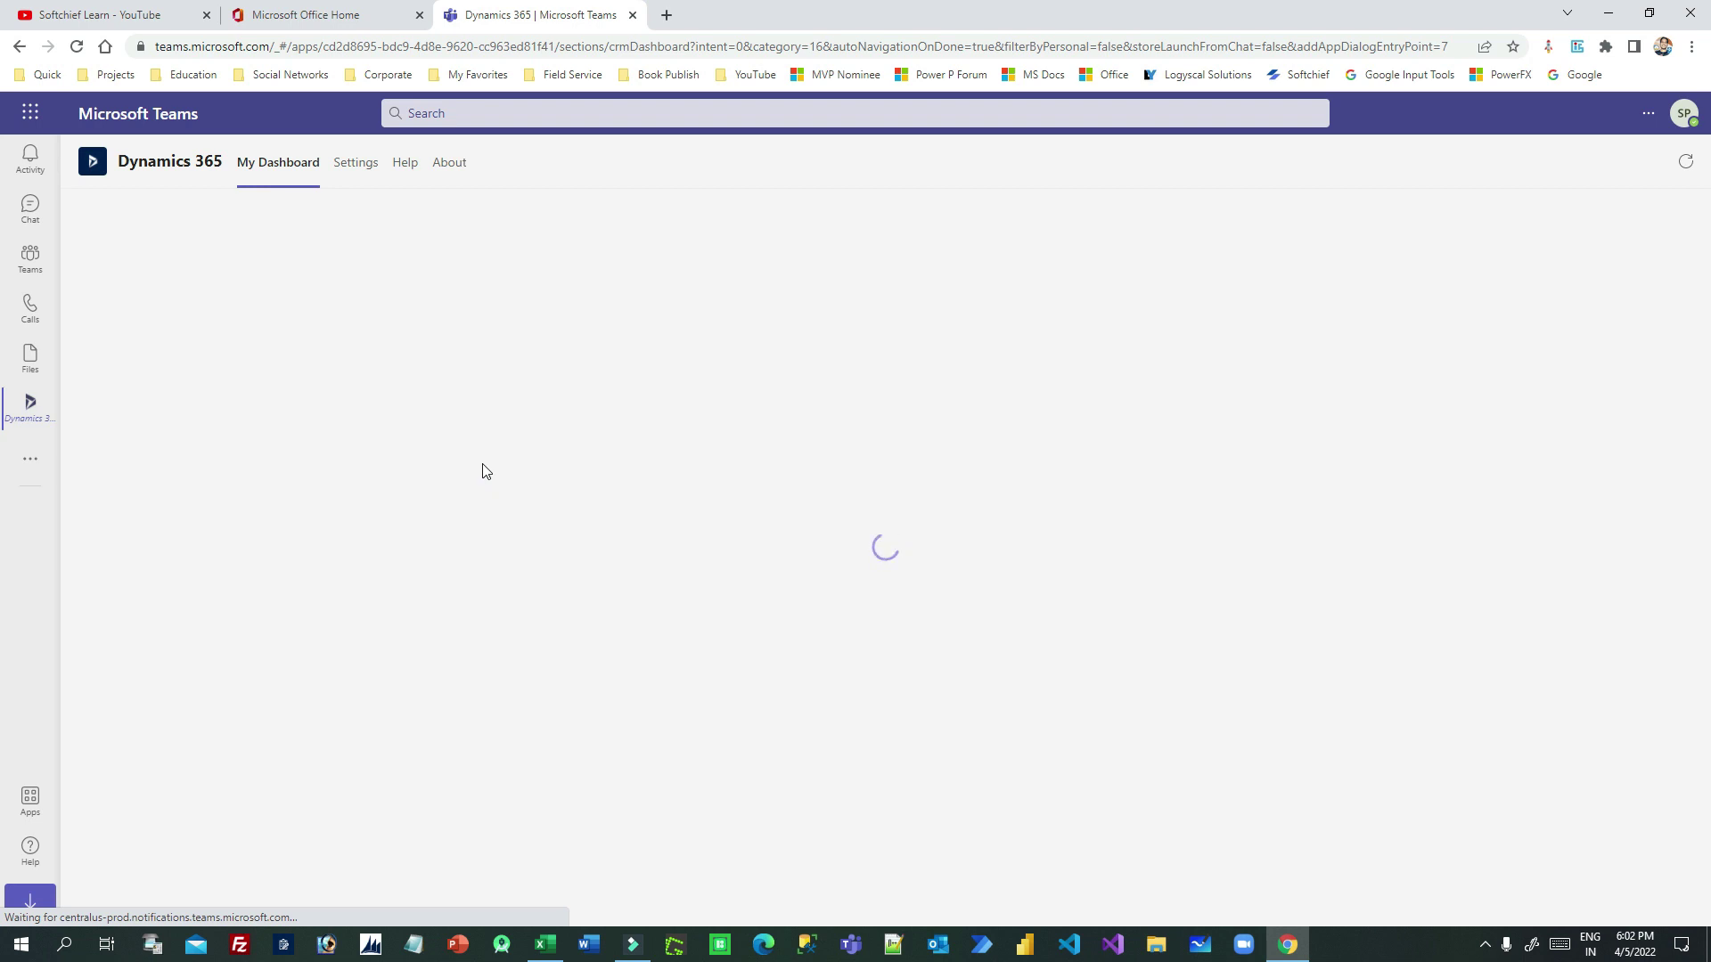
Connect Dynamics 365 to the Development environment and the Sales Hub app, then save.
click(349, 172)
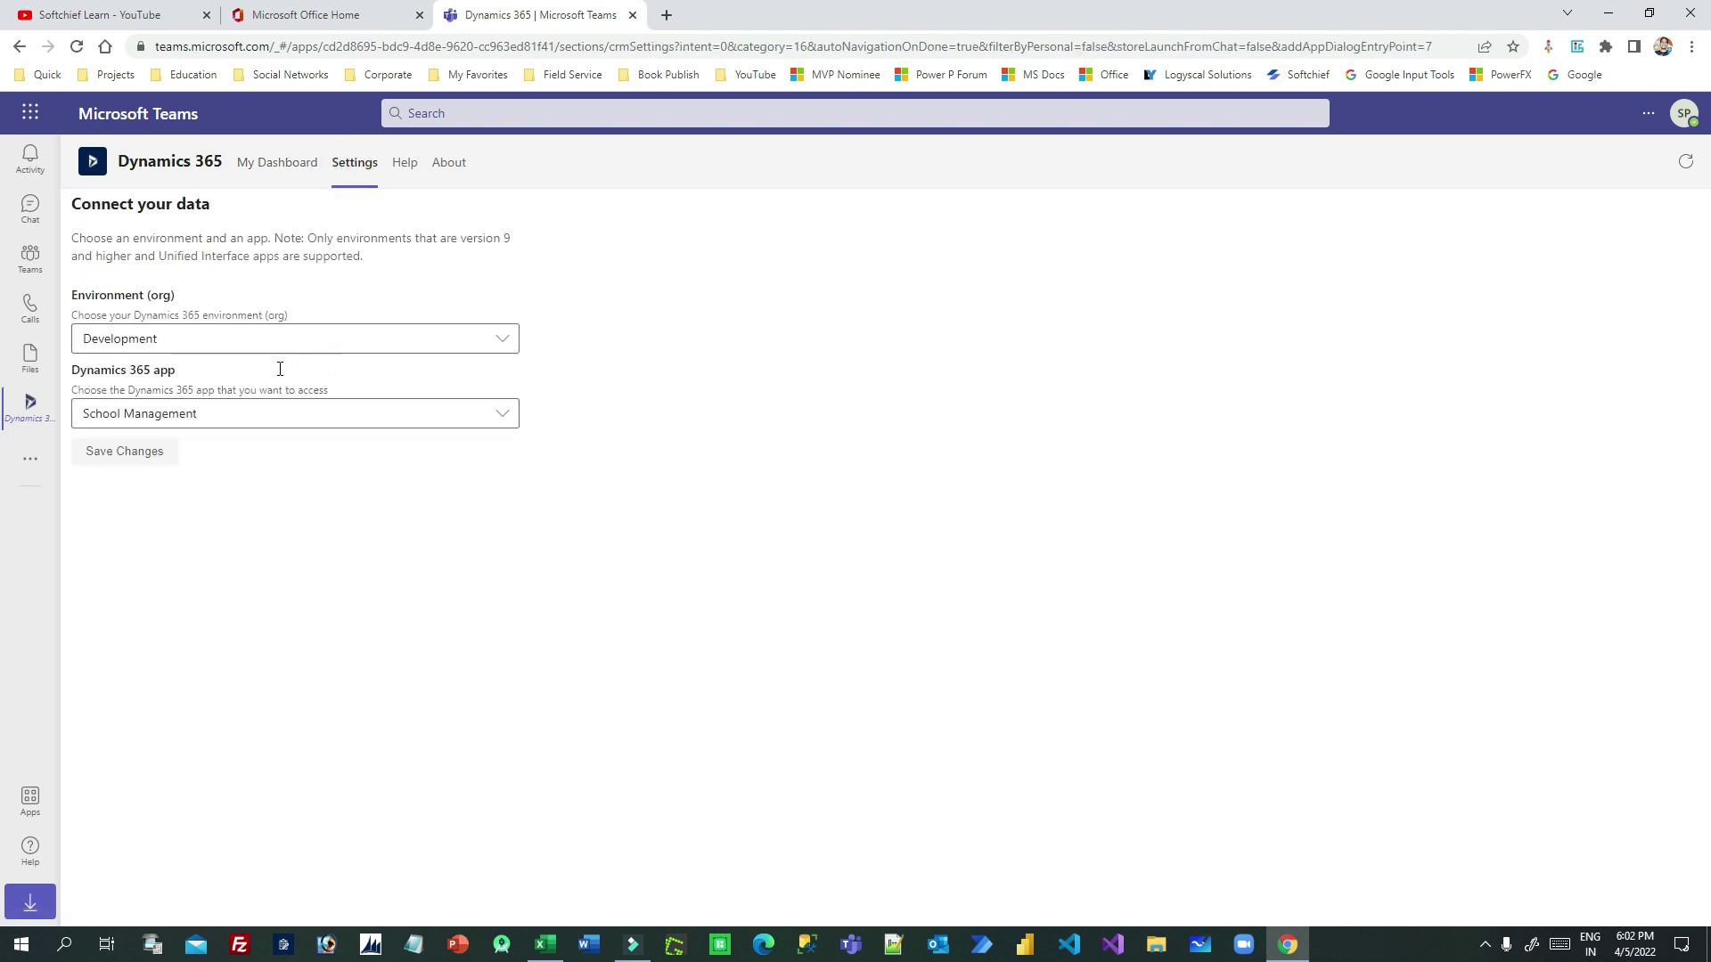
click(240, 343)
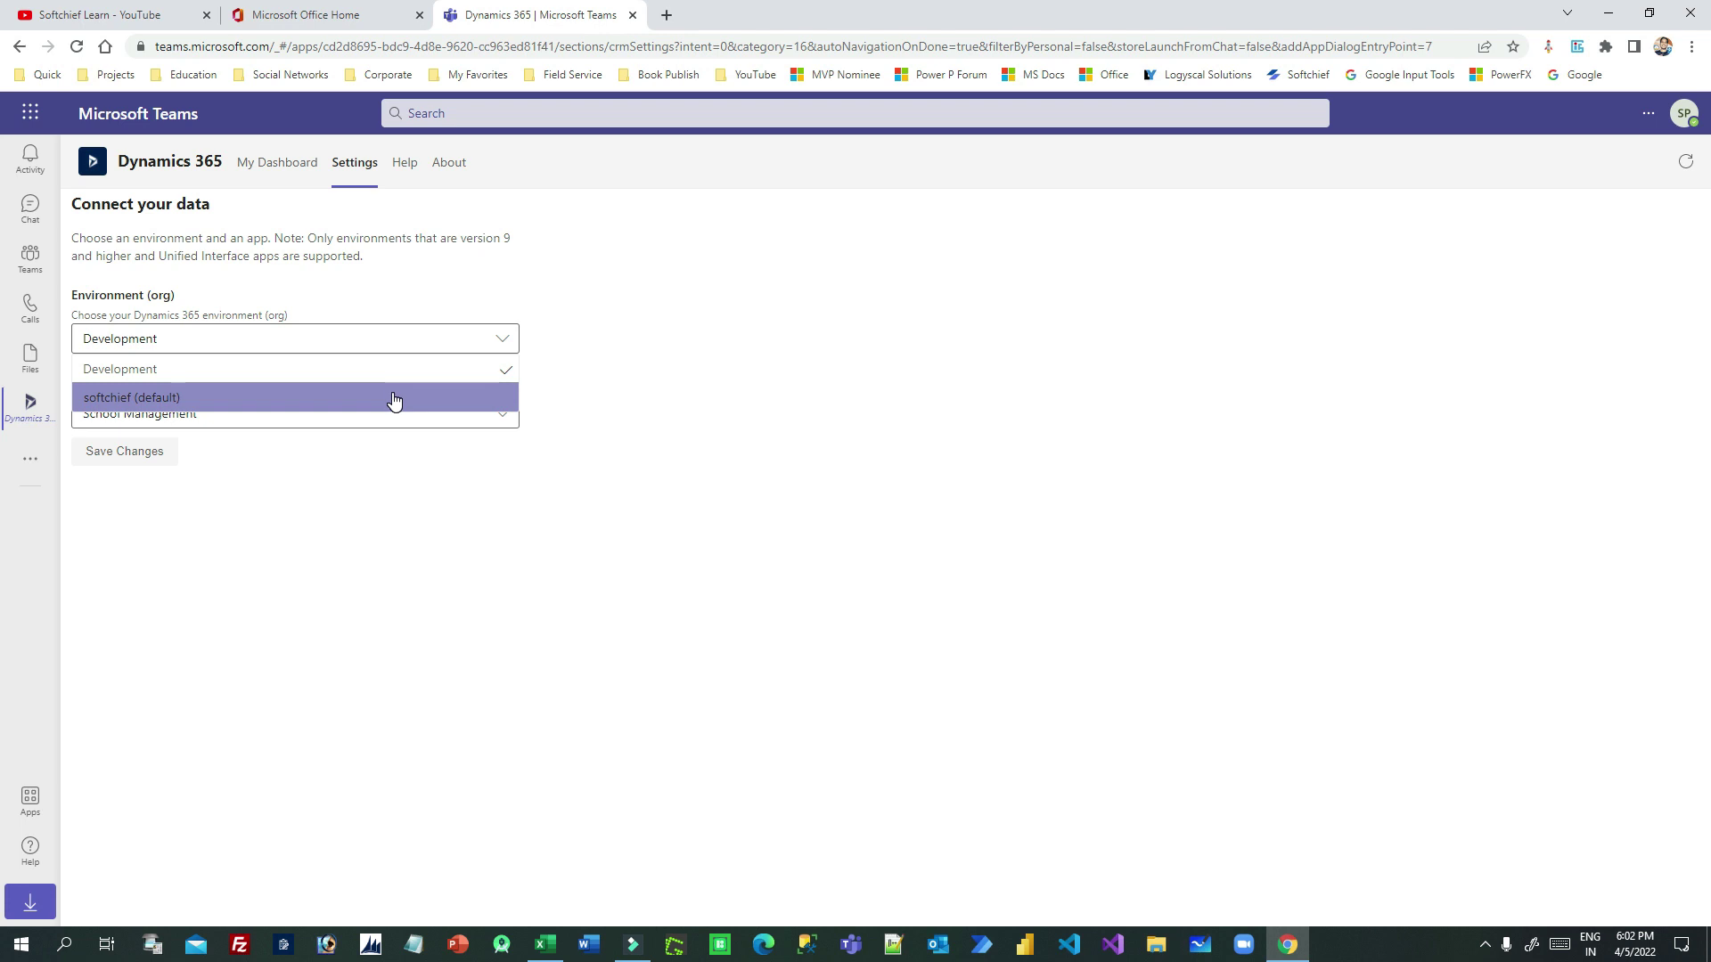
click(296, 382)
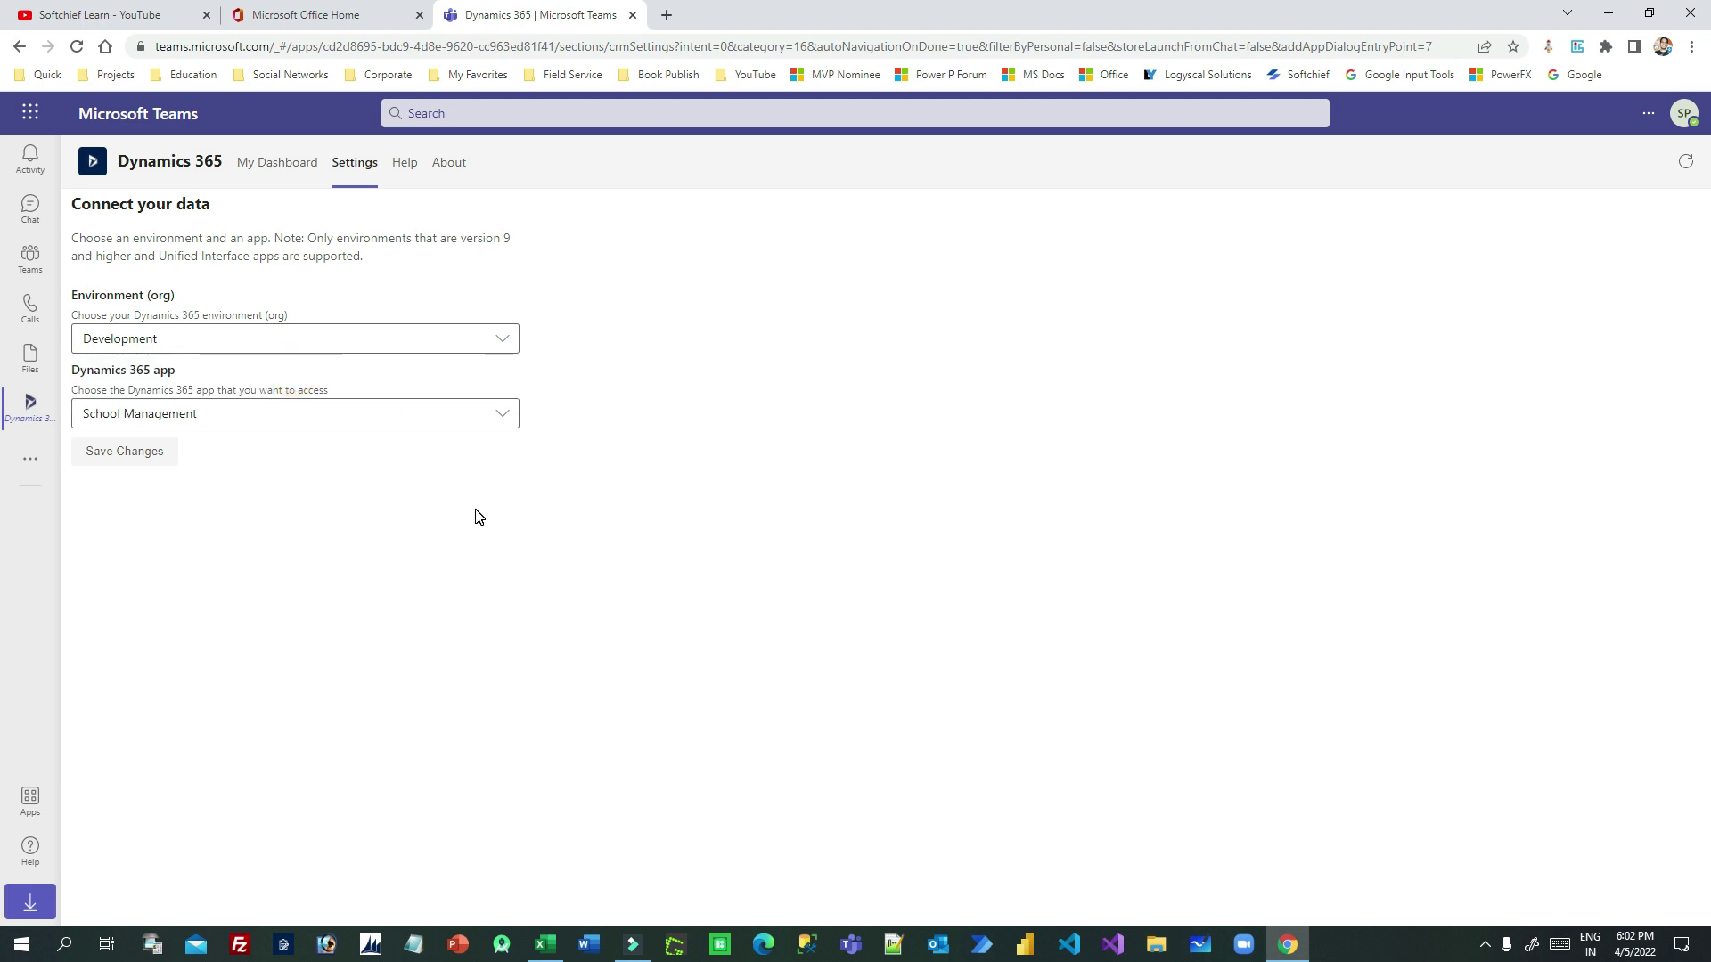
click(200, 415)
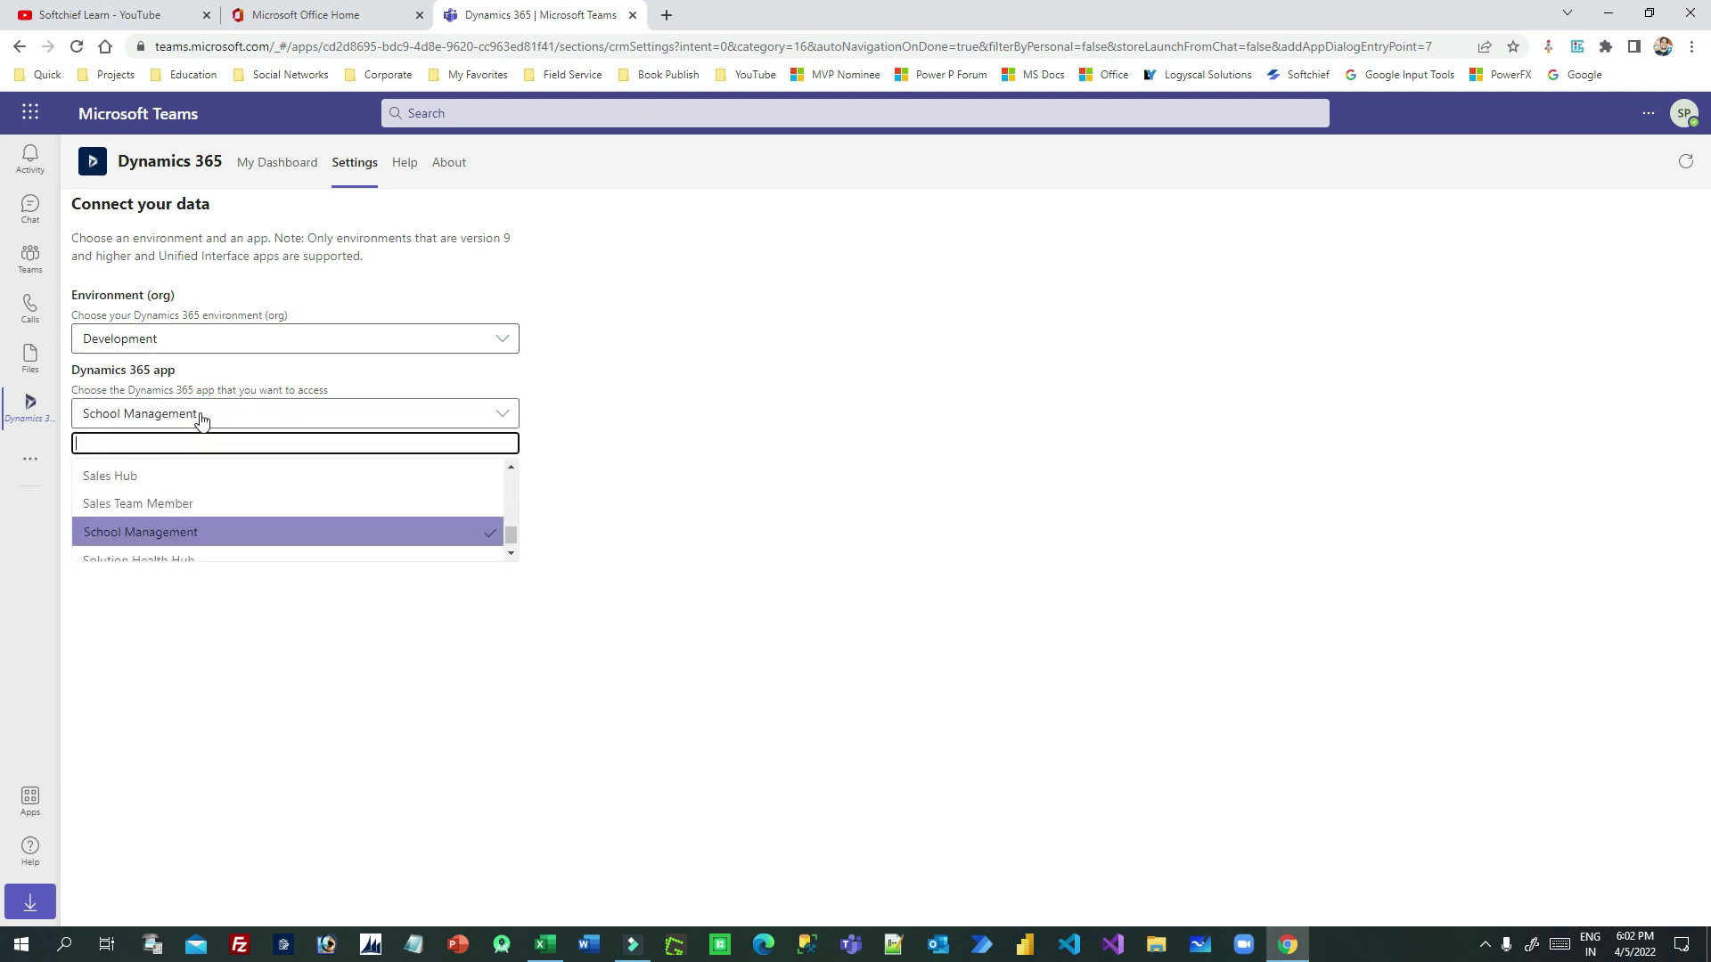
scroll(201, 510, up, 10)
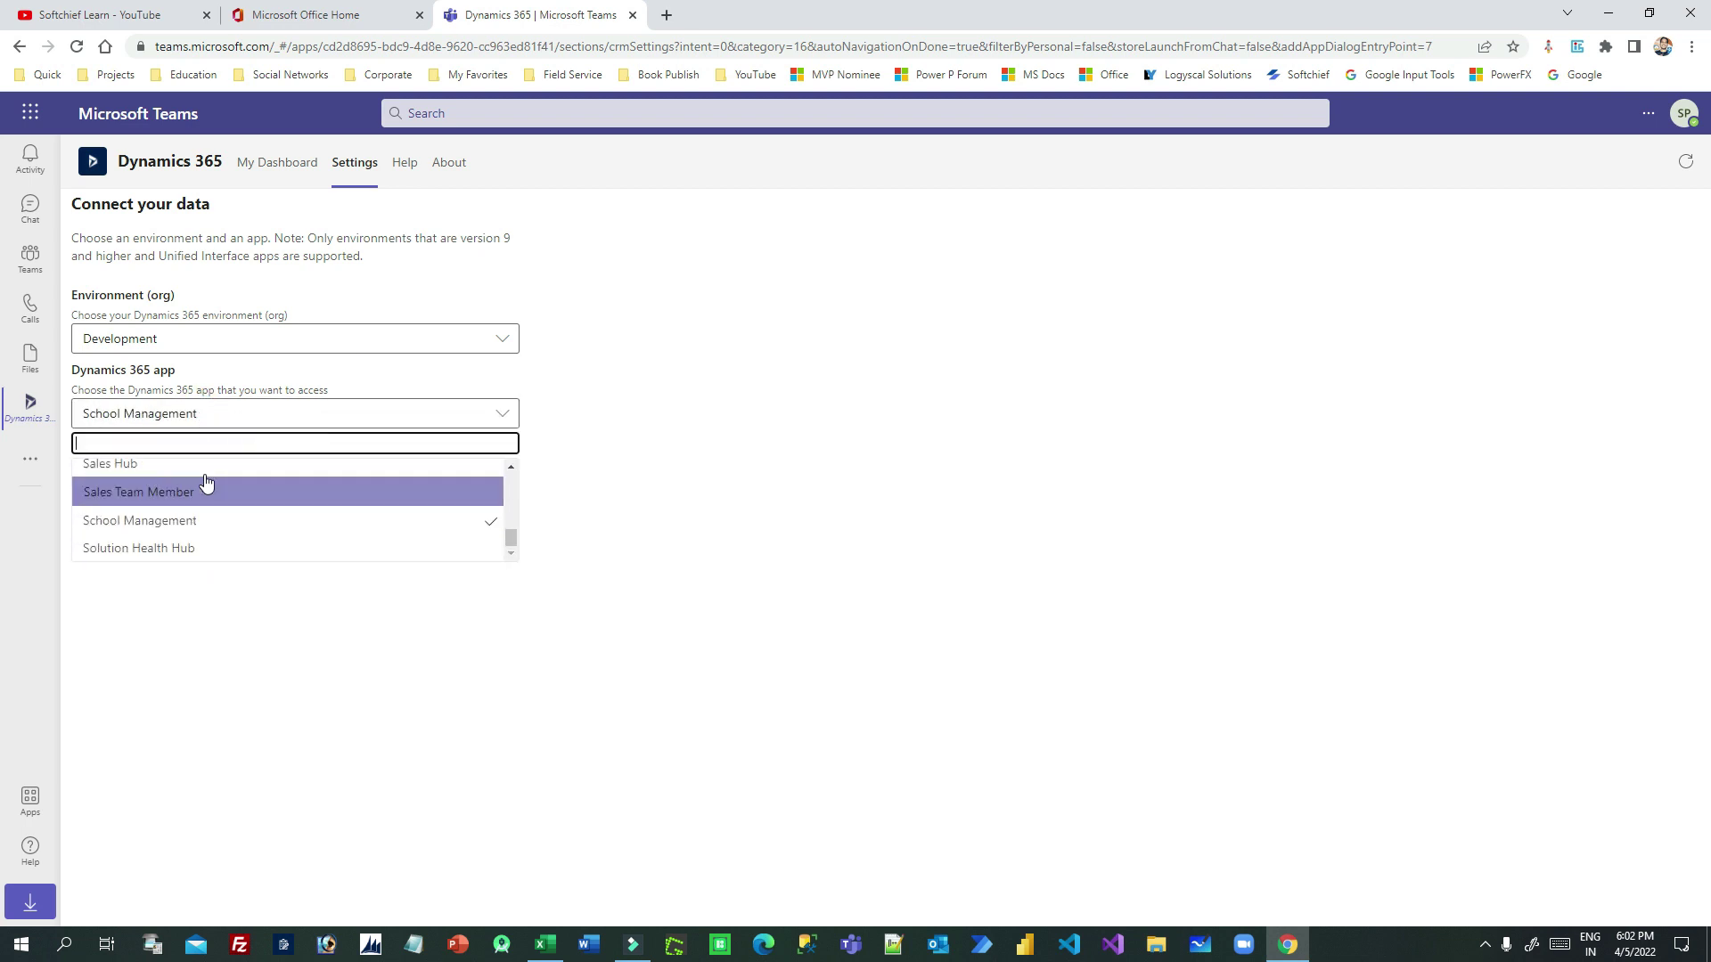
scroll(223, 531, down, 1)
mouse_move(511, 496)
mouse_down()
mouse_move(511, 550)
mouse_move(503, 472)
mouse_move(491, 539)
mouse_move(508, 534)
mouse_up()
click(142, 508)
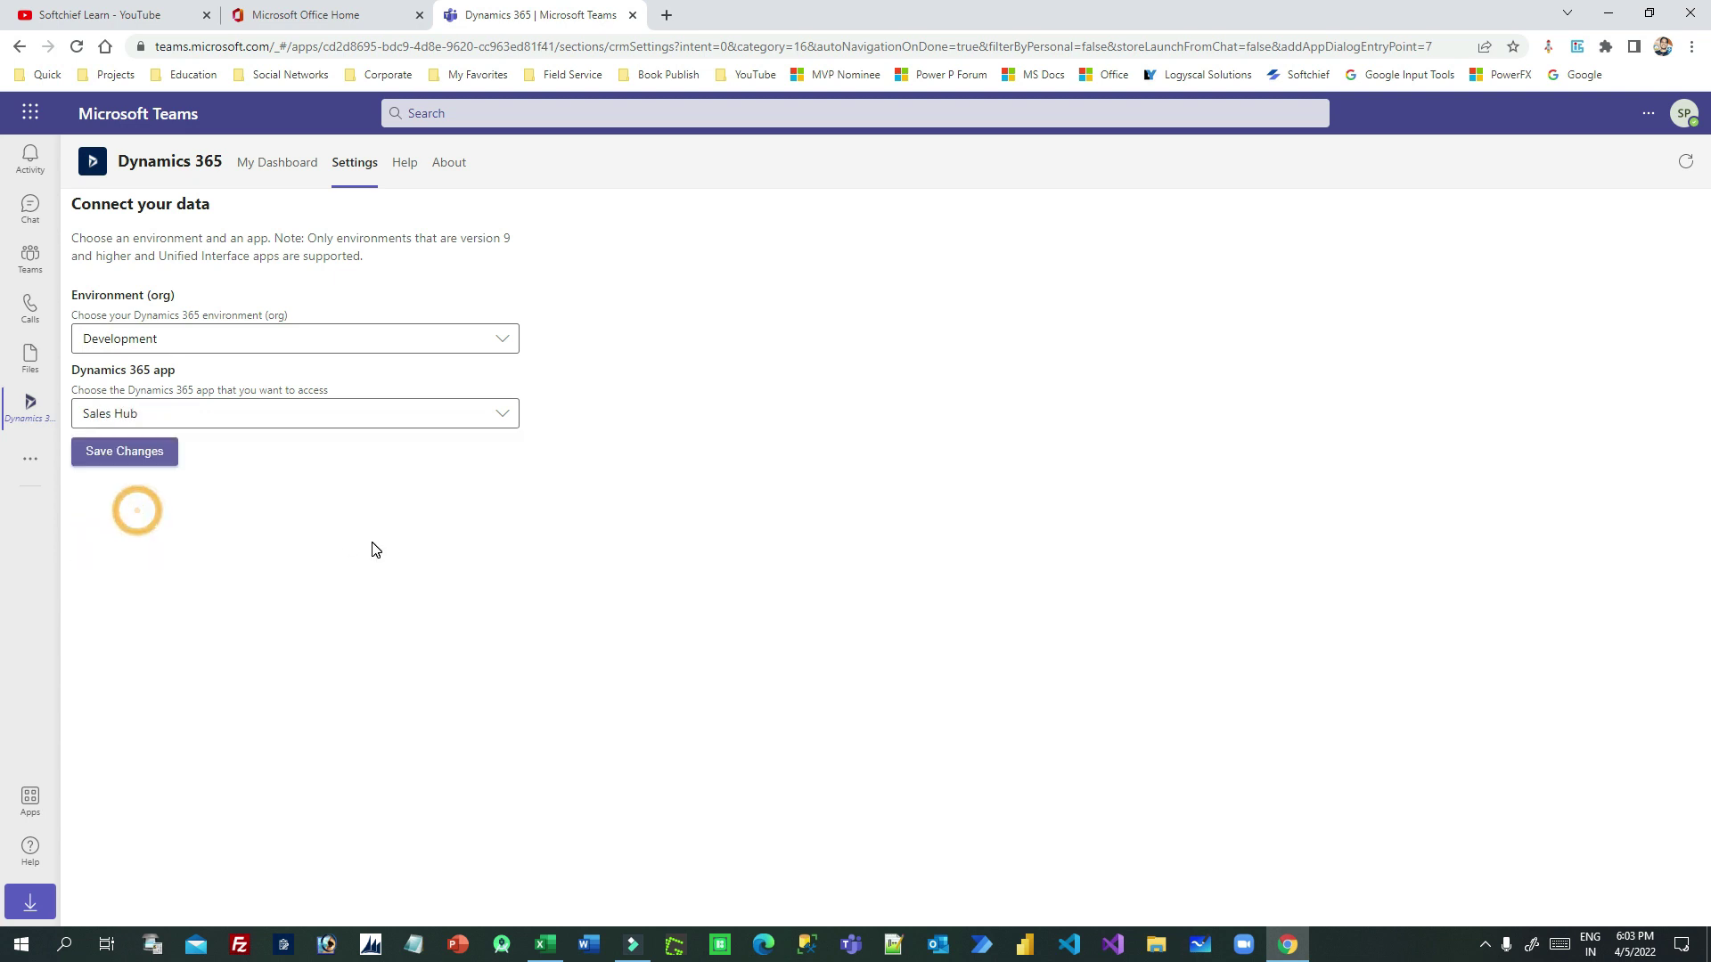
click(133, 453)
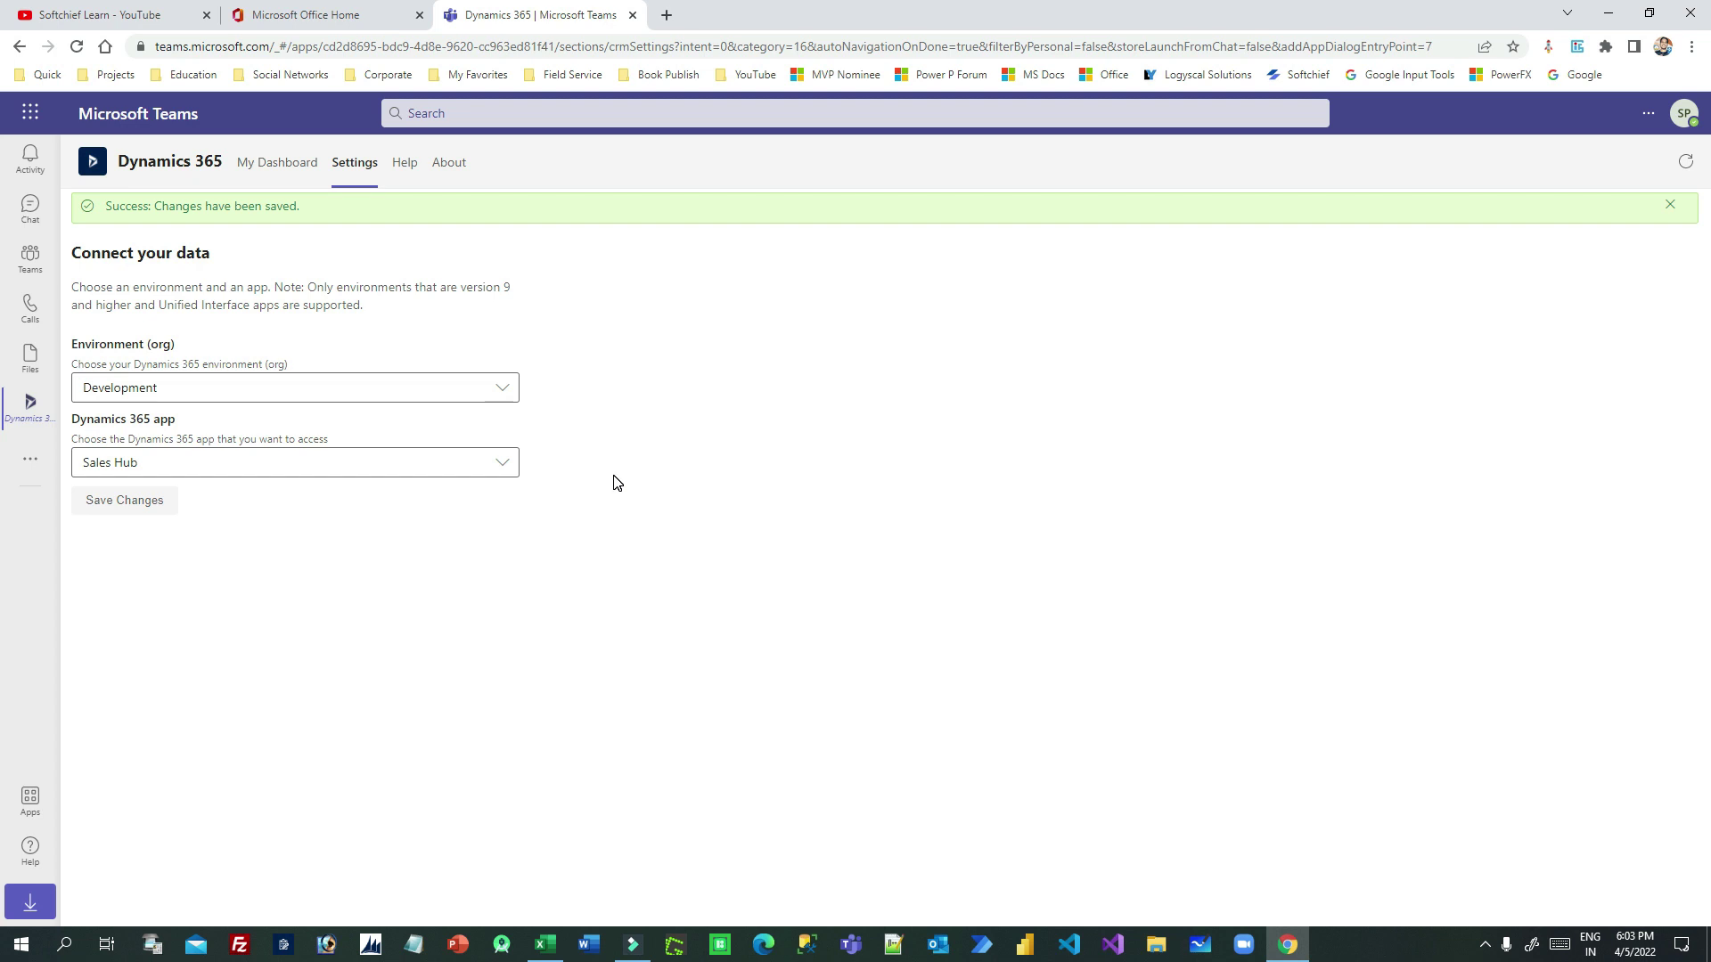
Open My Dashboard and choose Dashboards from the Sales Hub site map.
click(267, 161)
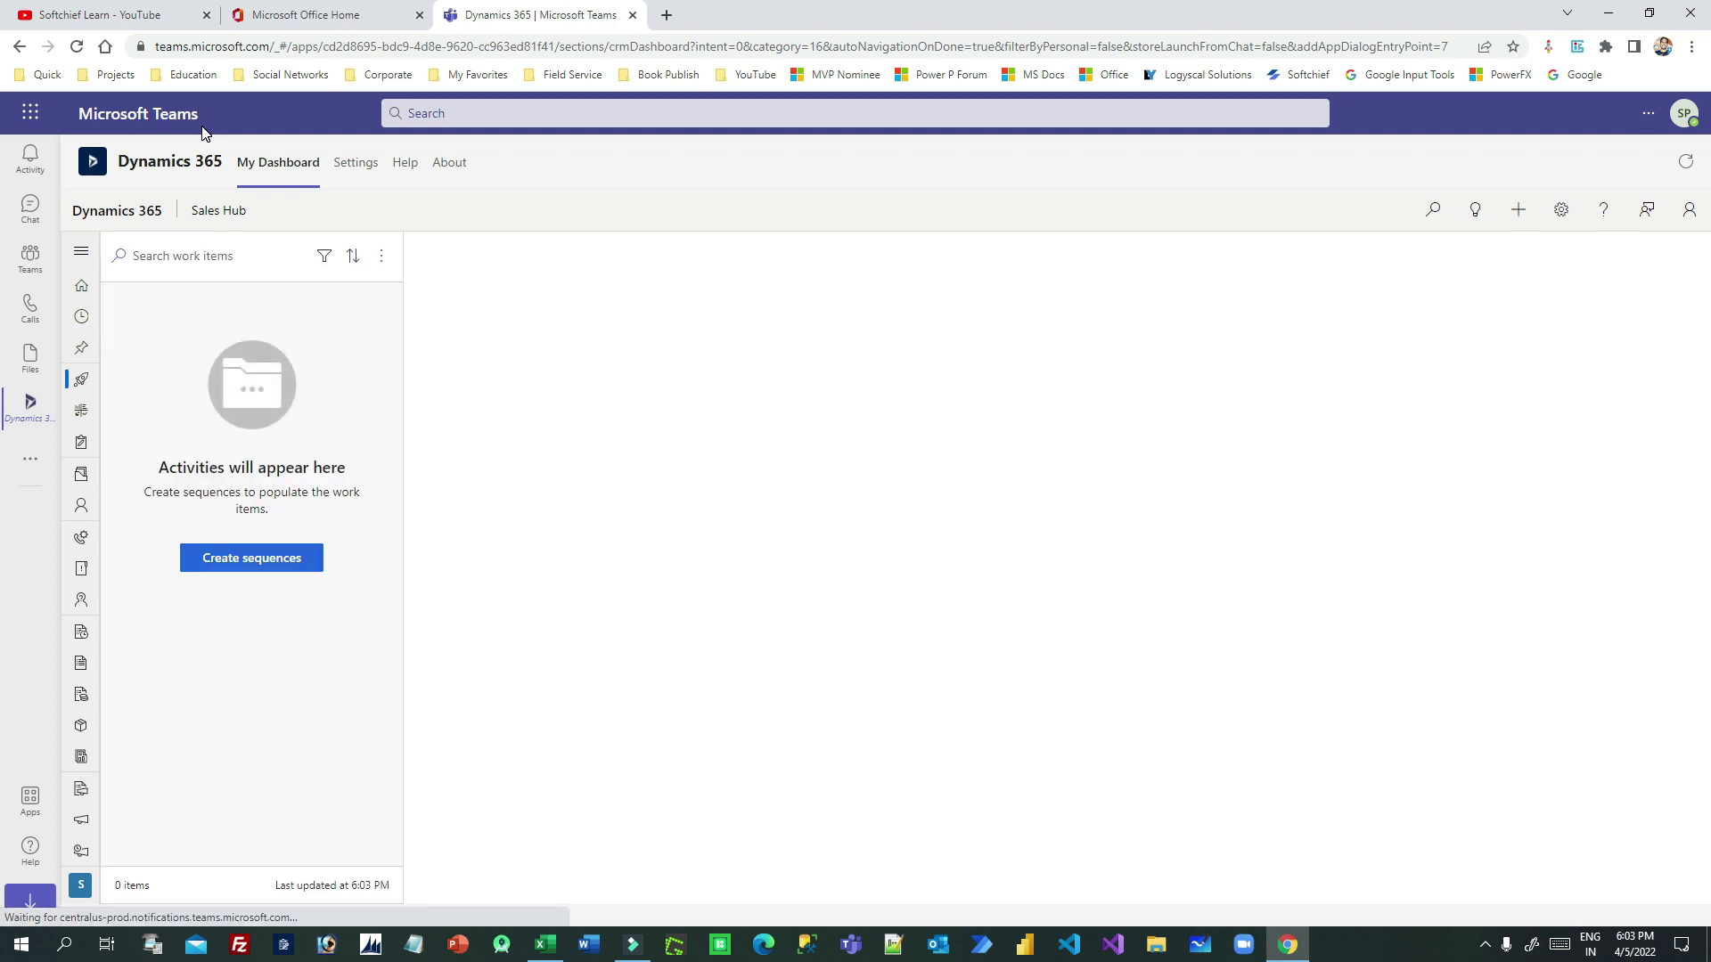
click(85, 255)
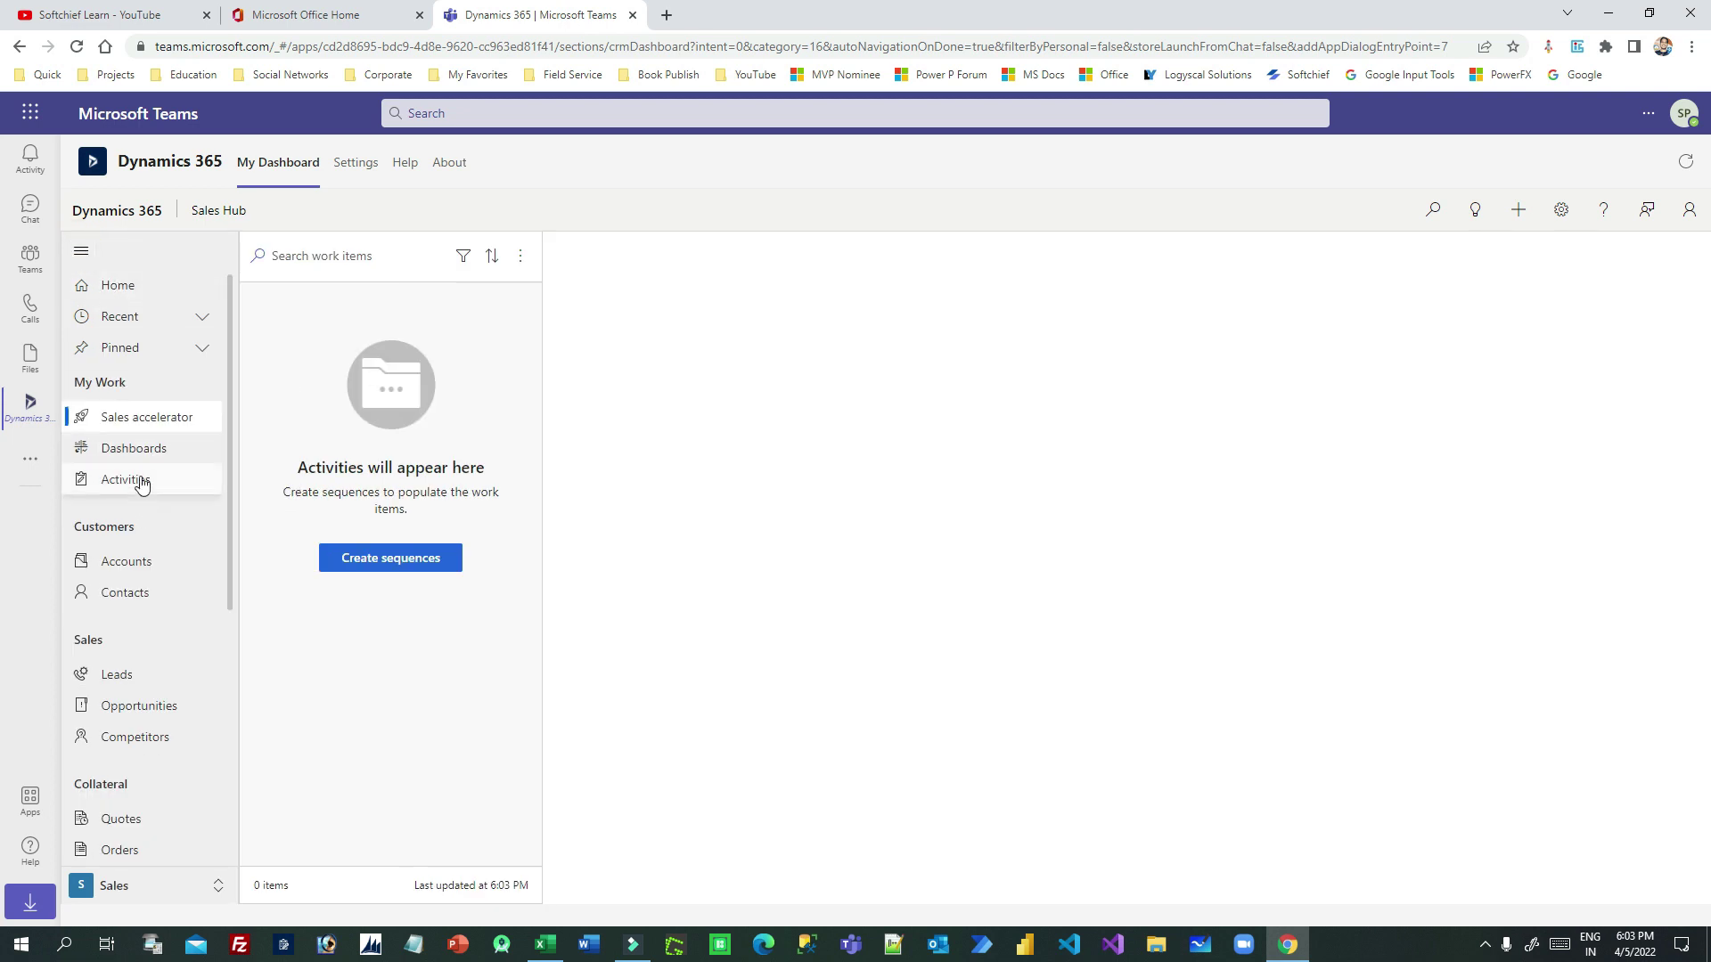
click(143, 564)
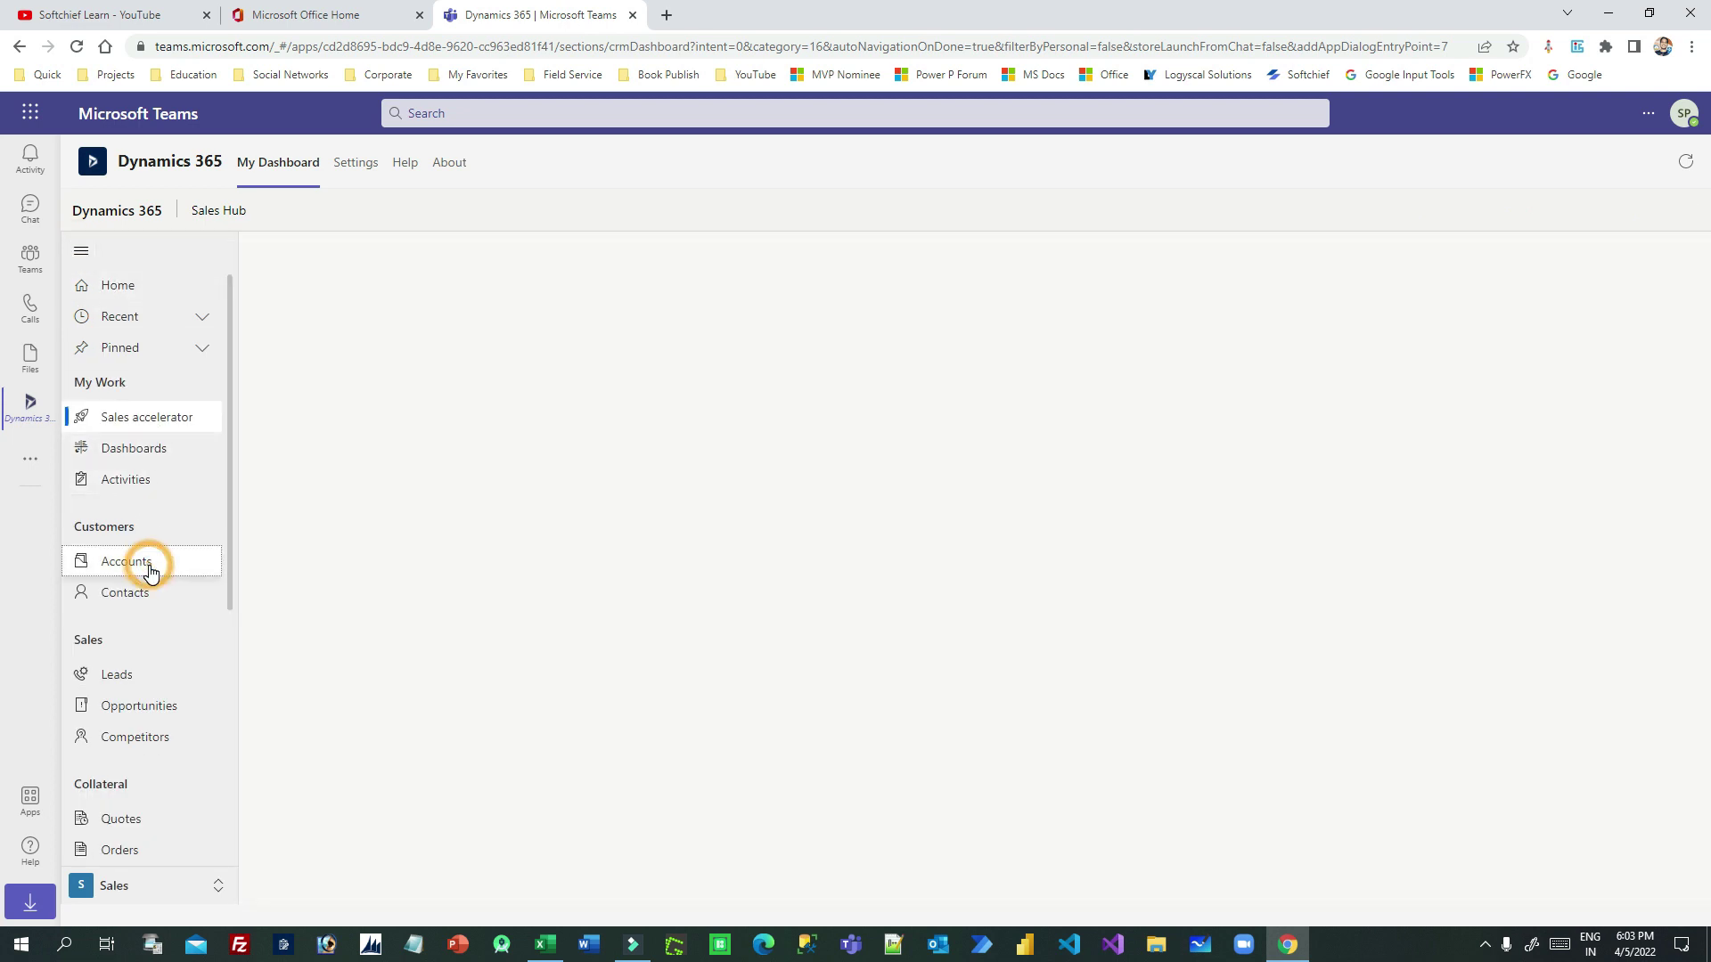
click(133, 454)
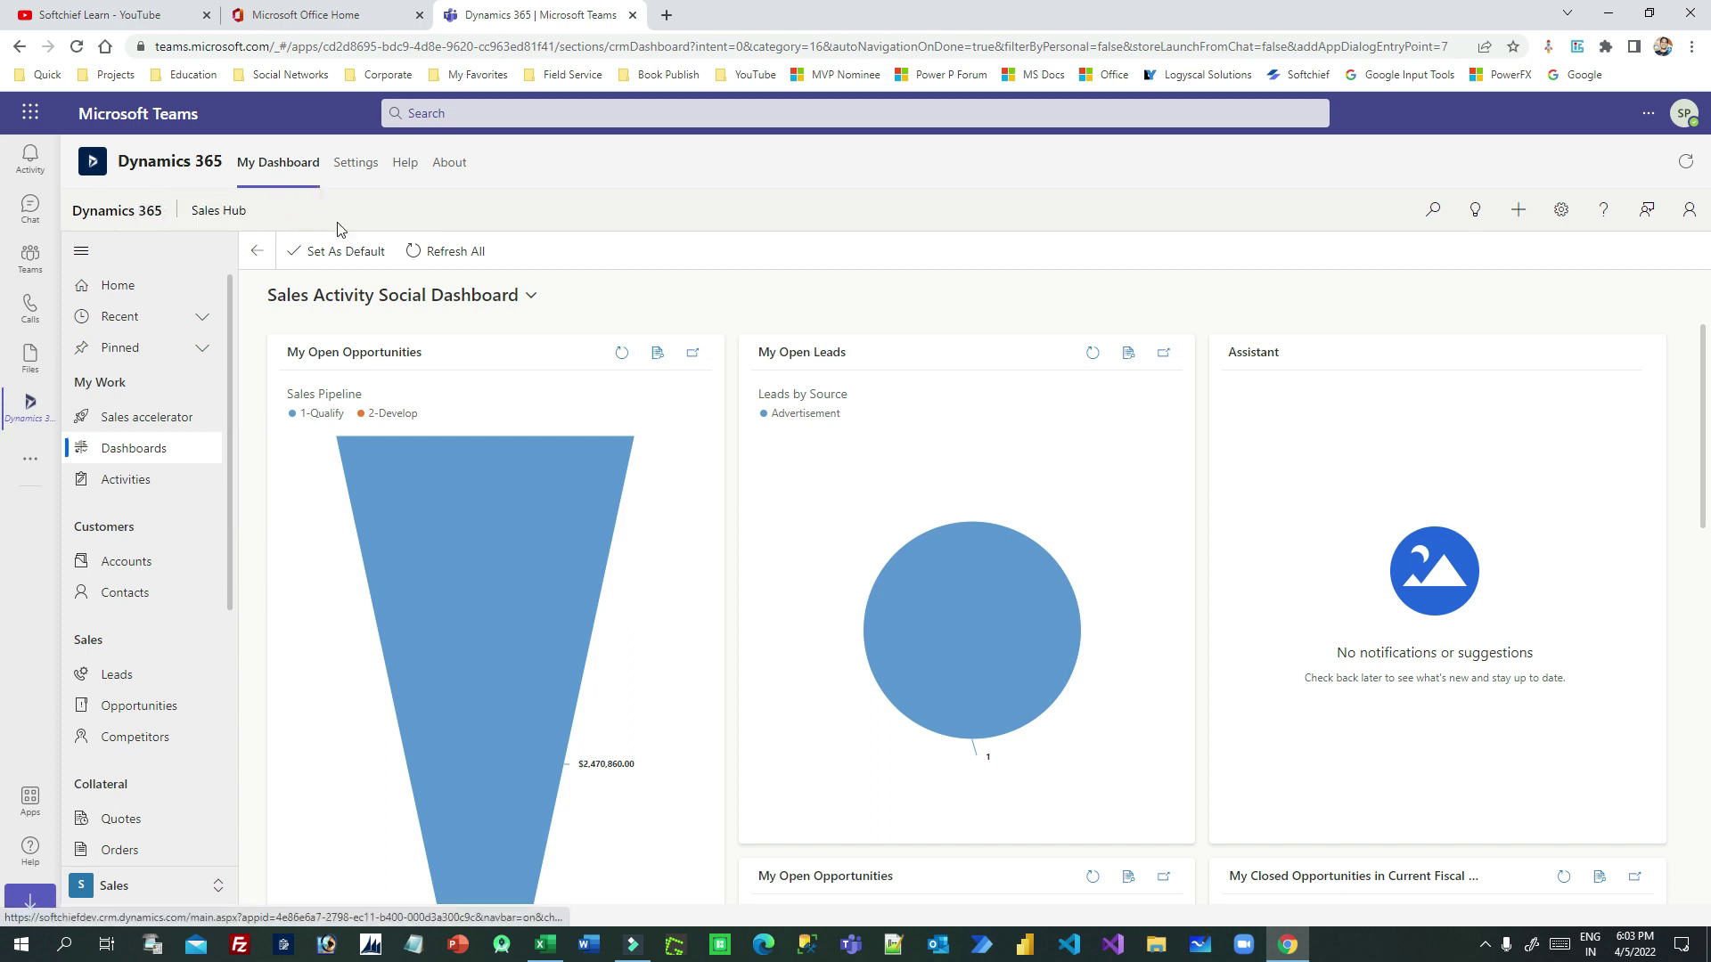
drag(105, 114, 264, 116)
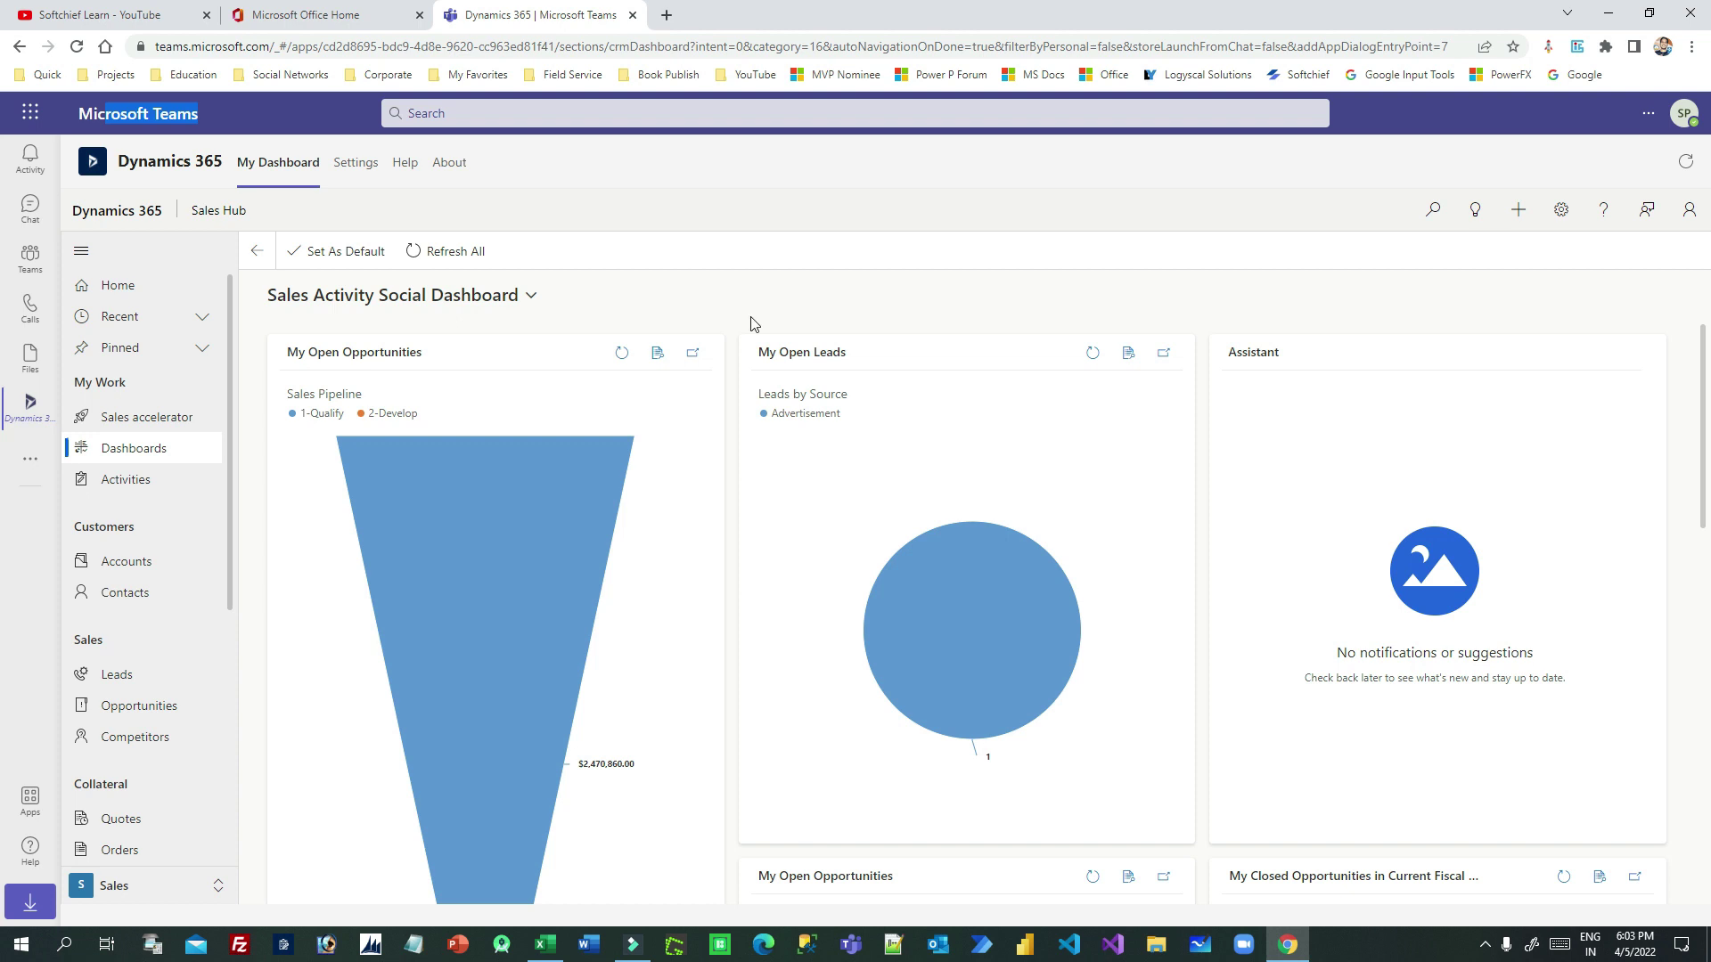
scroll(203, 429, down, 5)
scroll(198, 438, up, 5)
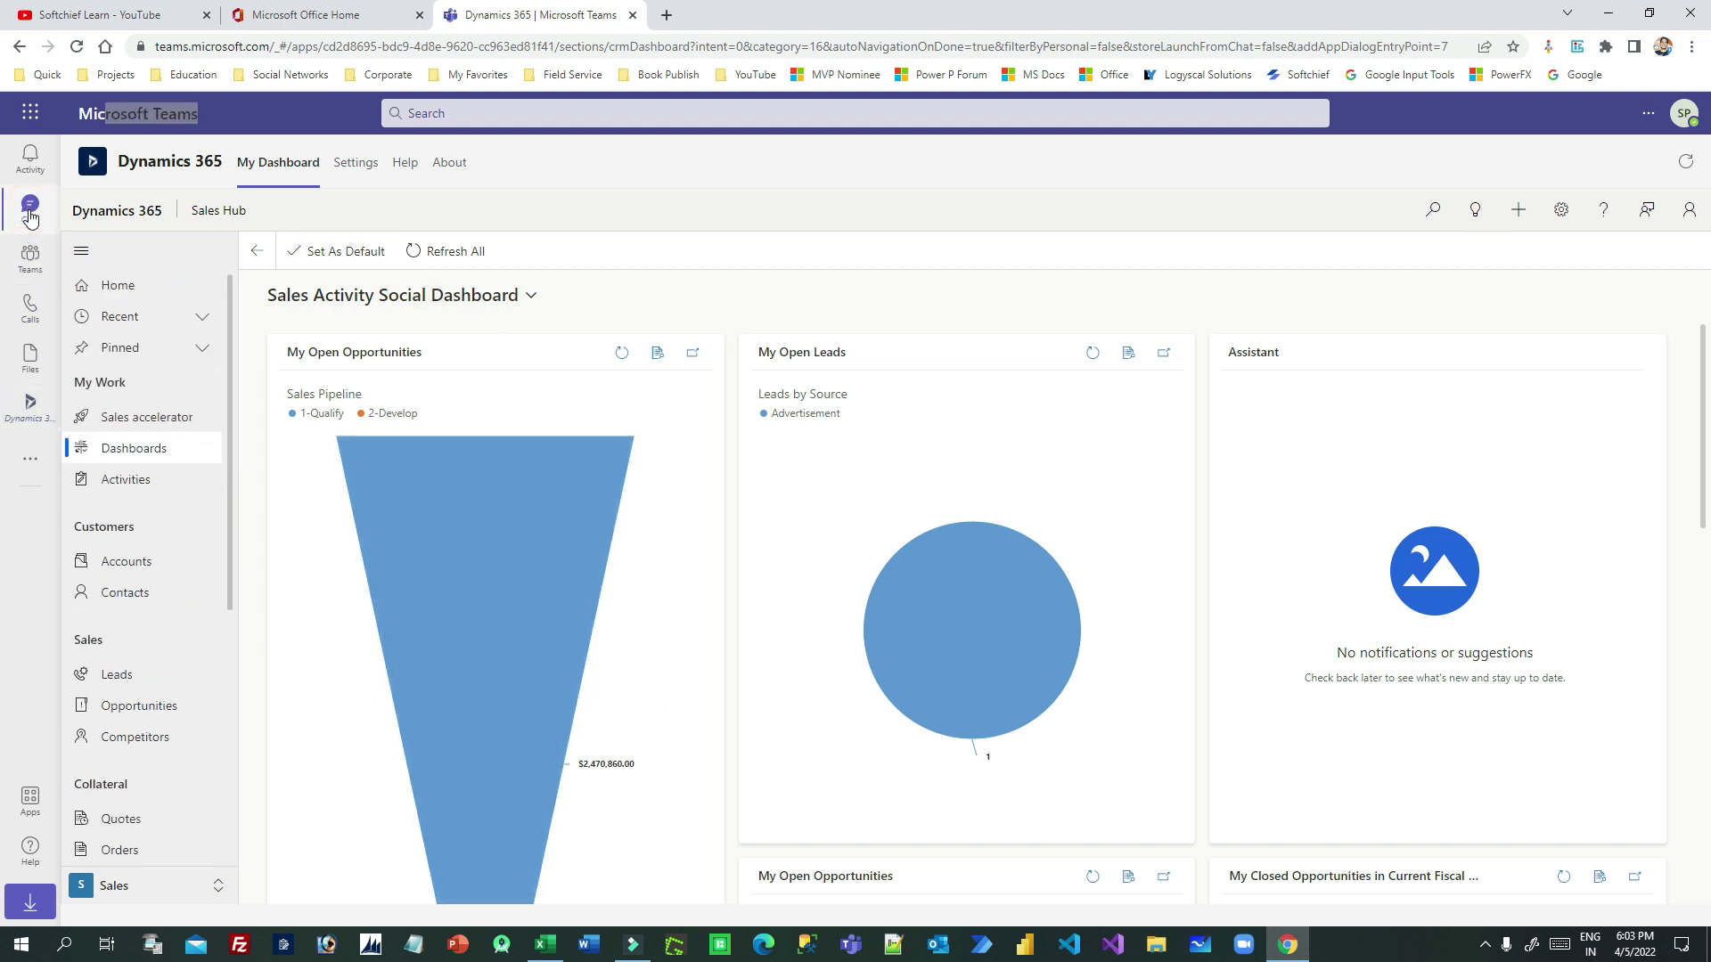
Reopen Dynamics 365, go to Accounts, and start a new account record.
click(29, 213)
click(36, 412)
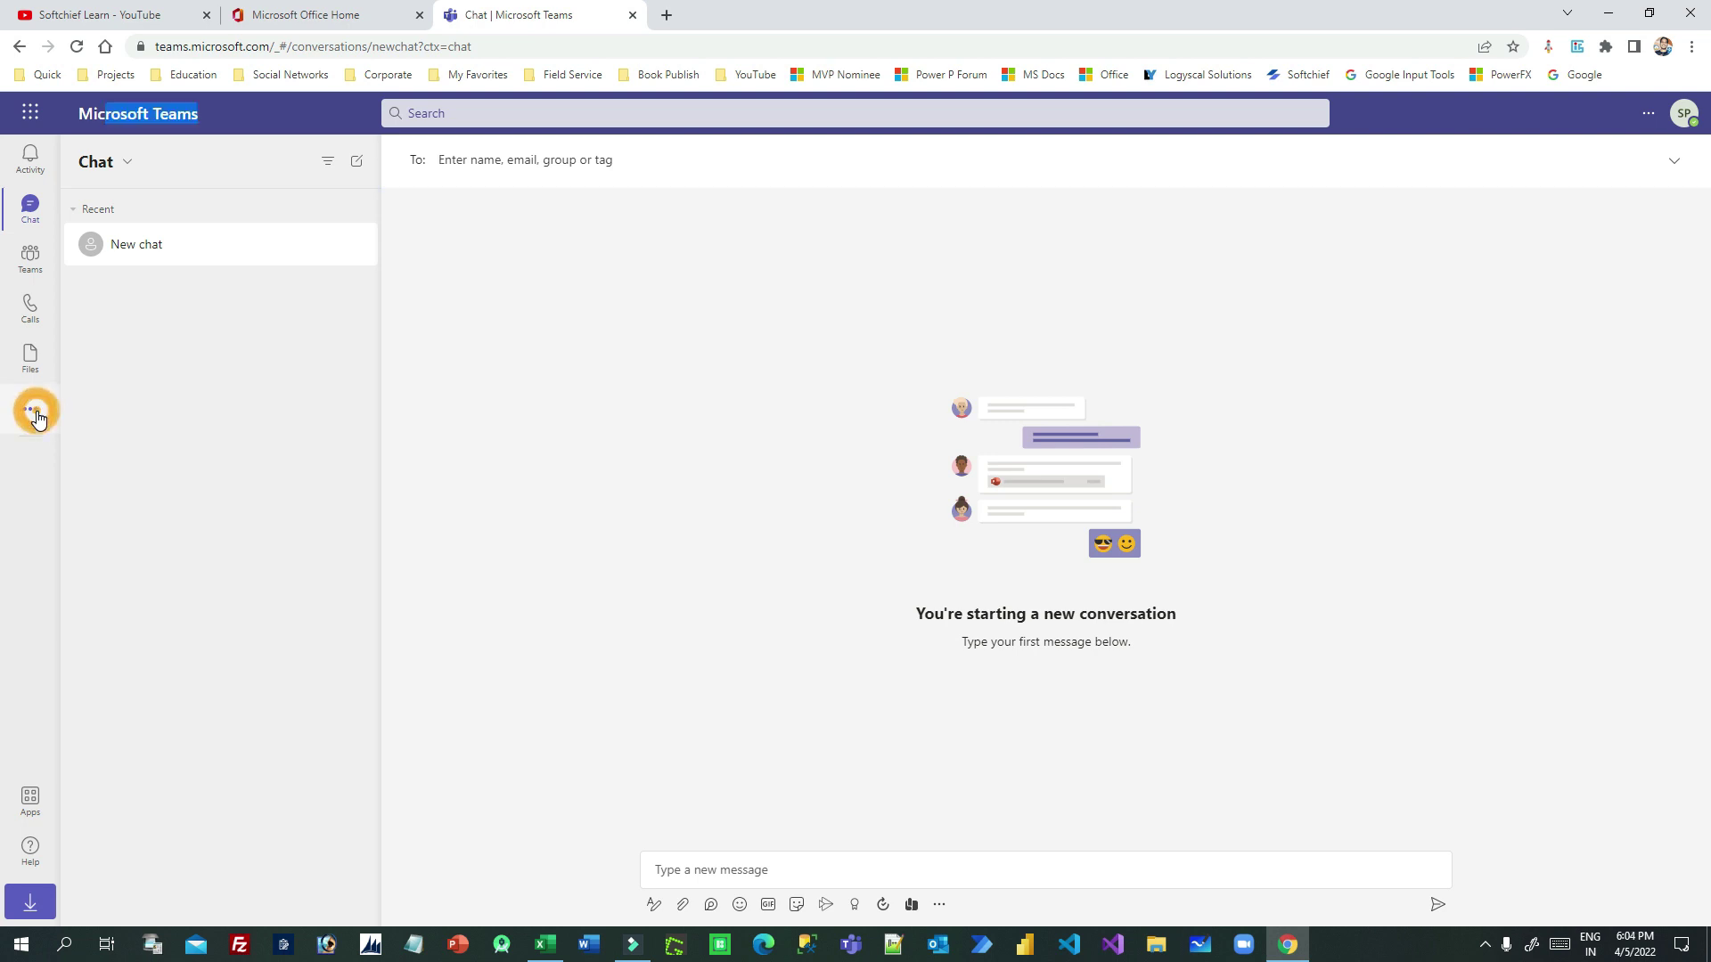
click(111, 330)
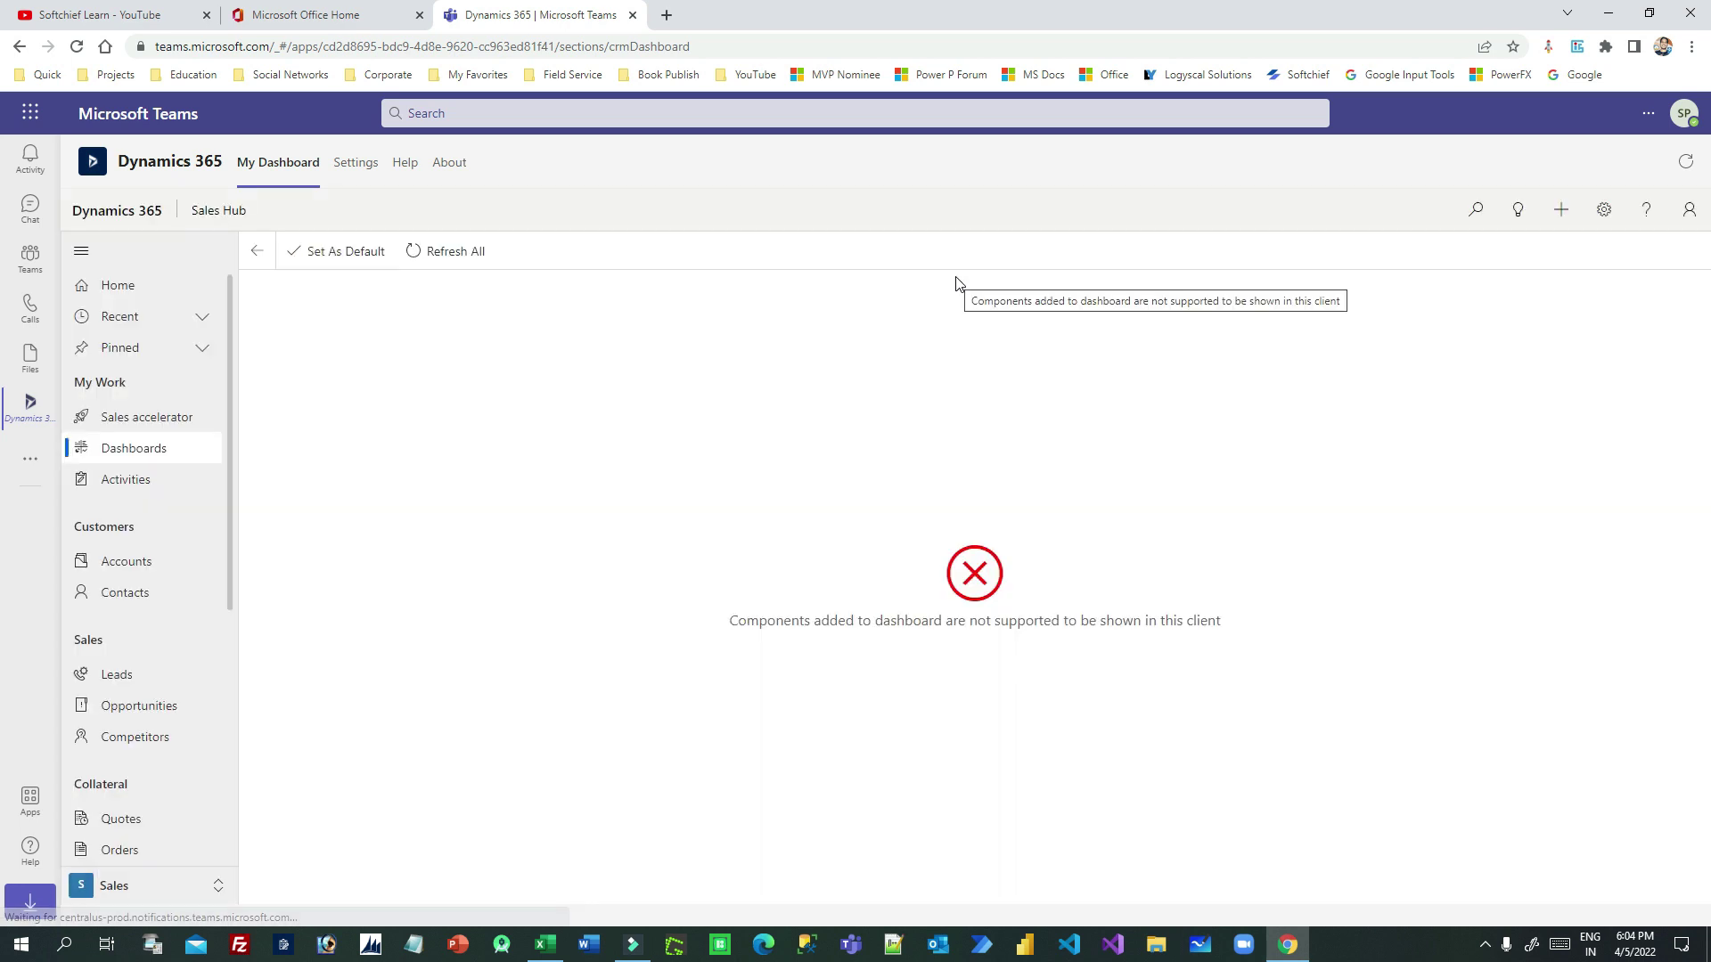
click(146, 562)
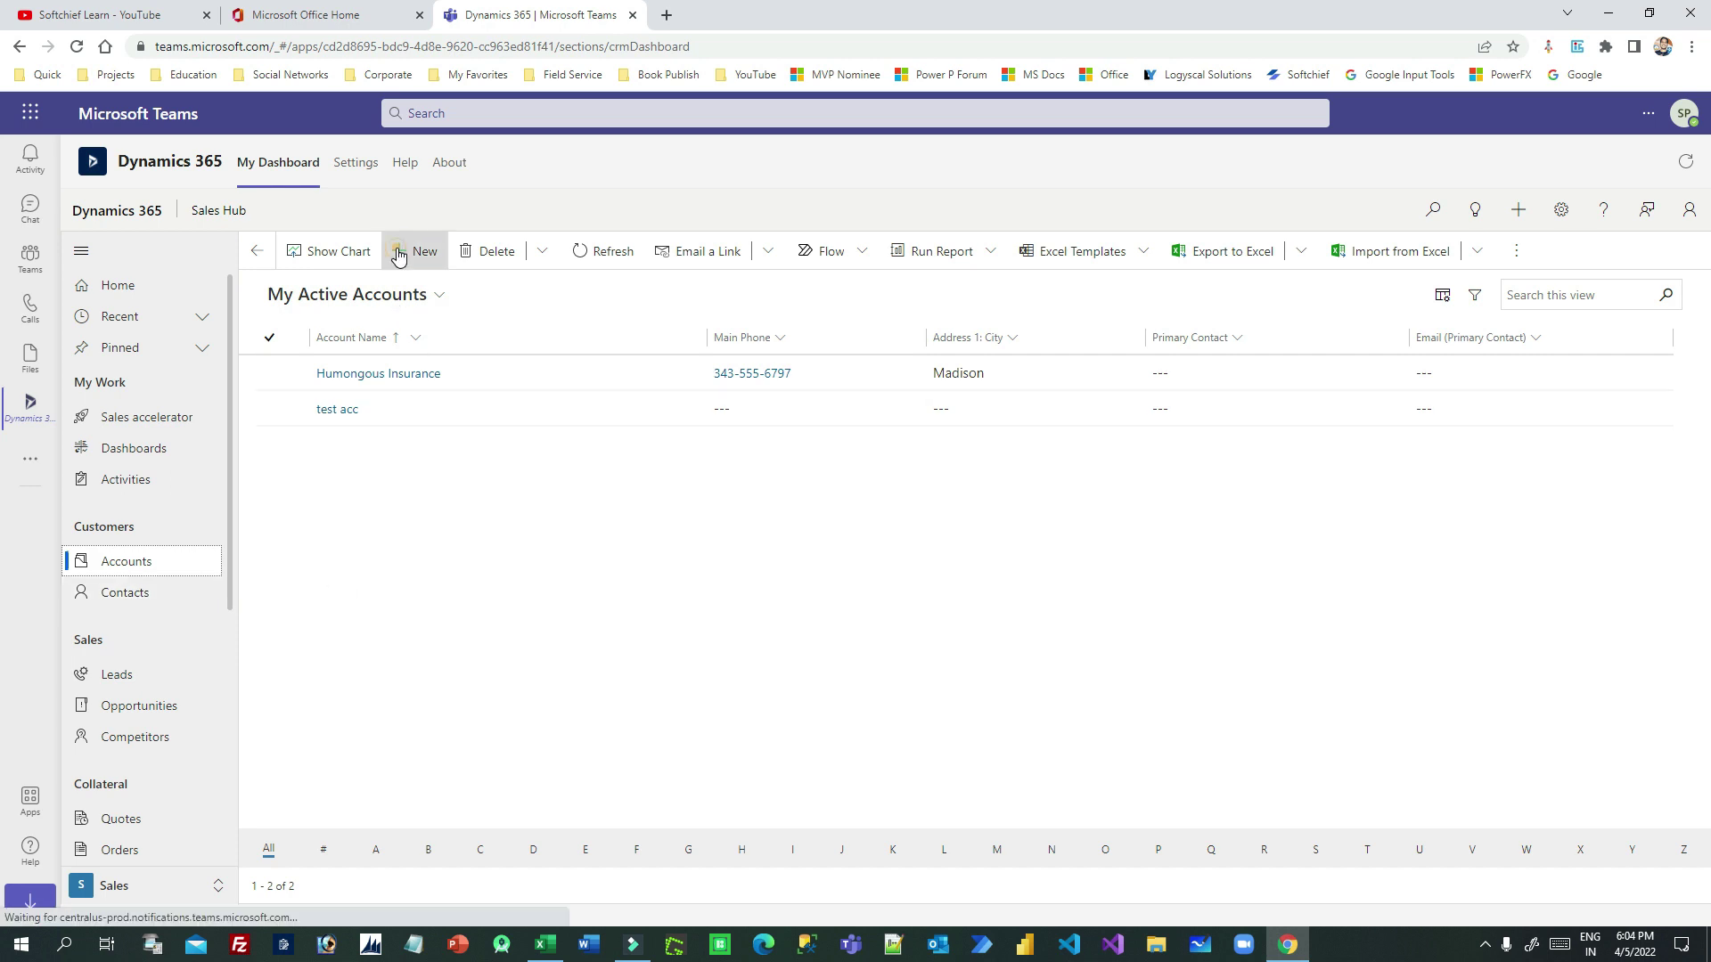
click(397, 249)
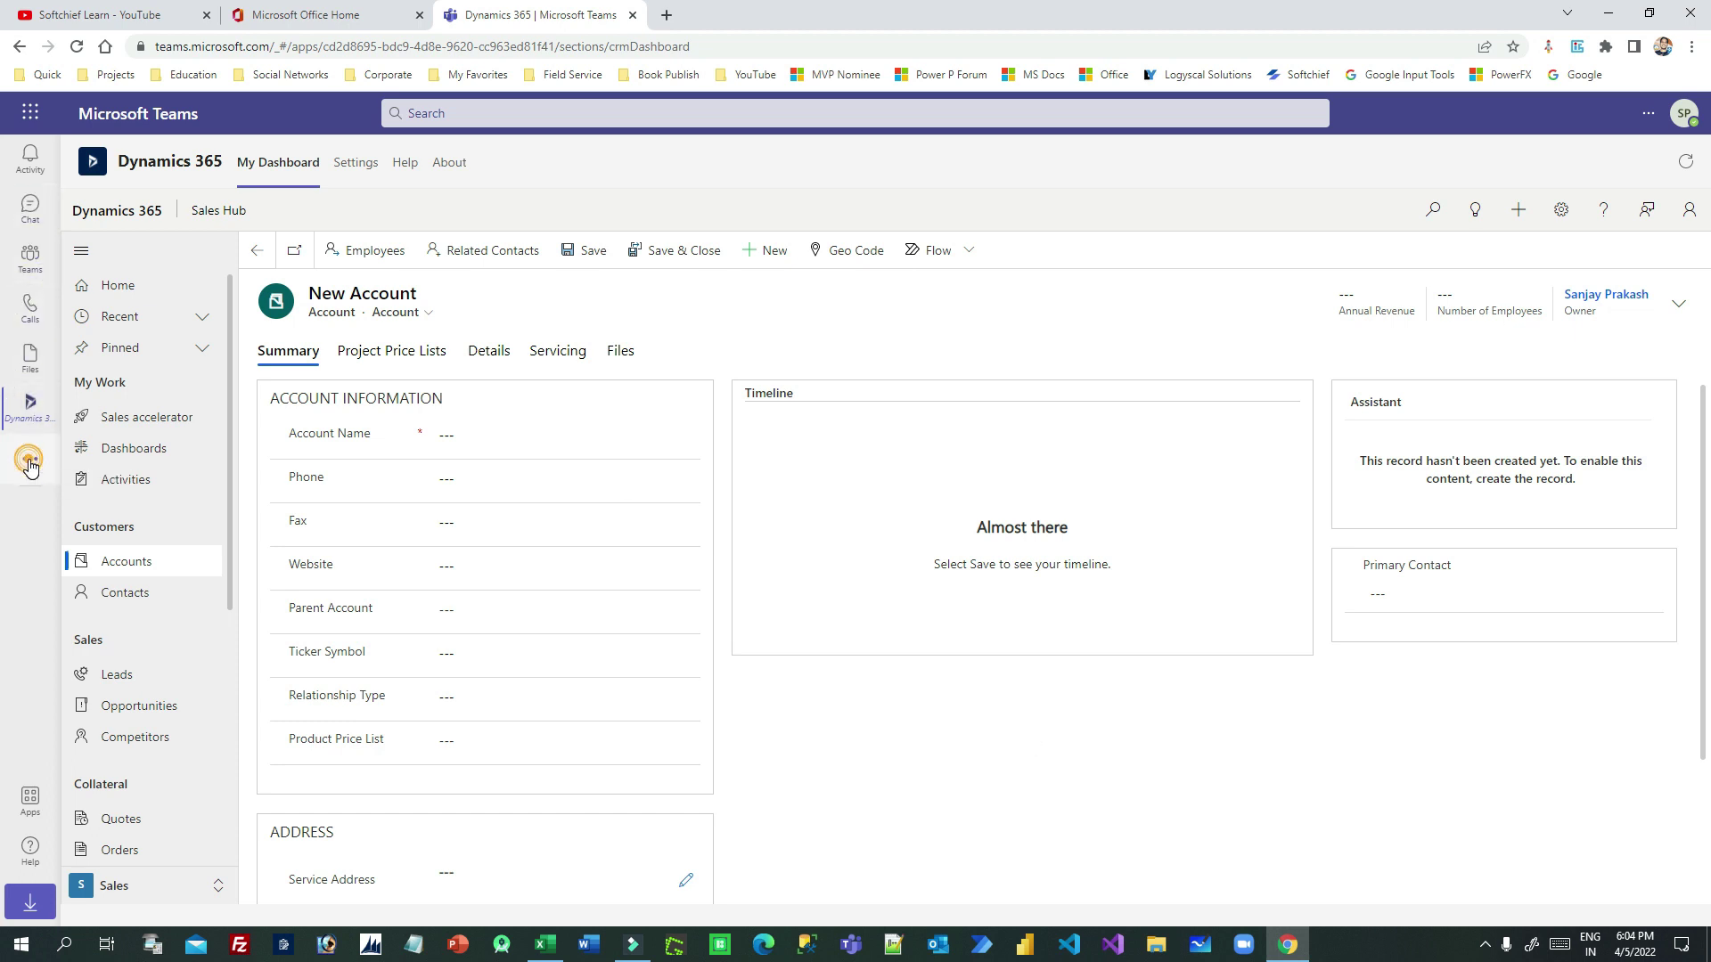
Show the additional Teams apps list, scroll it, and dismiss it without choosing.
click(29, 462)
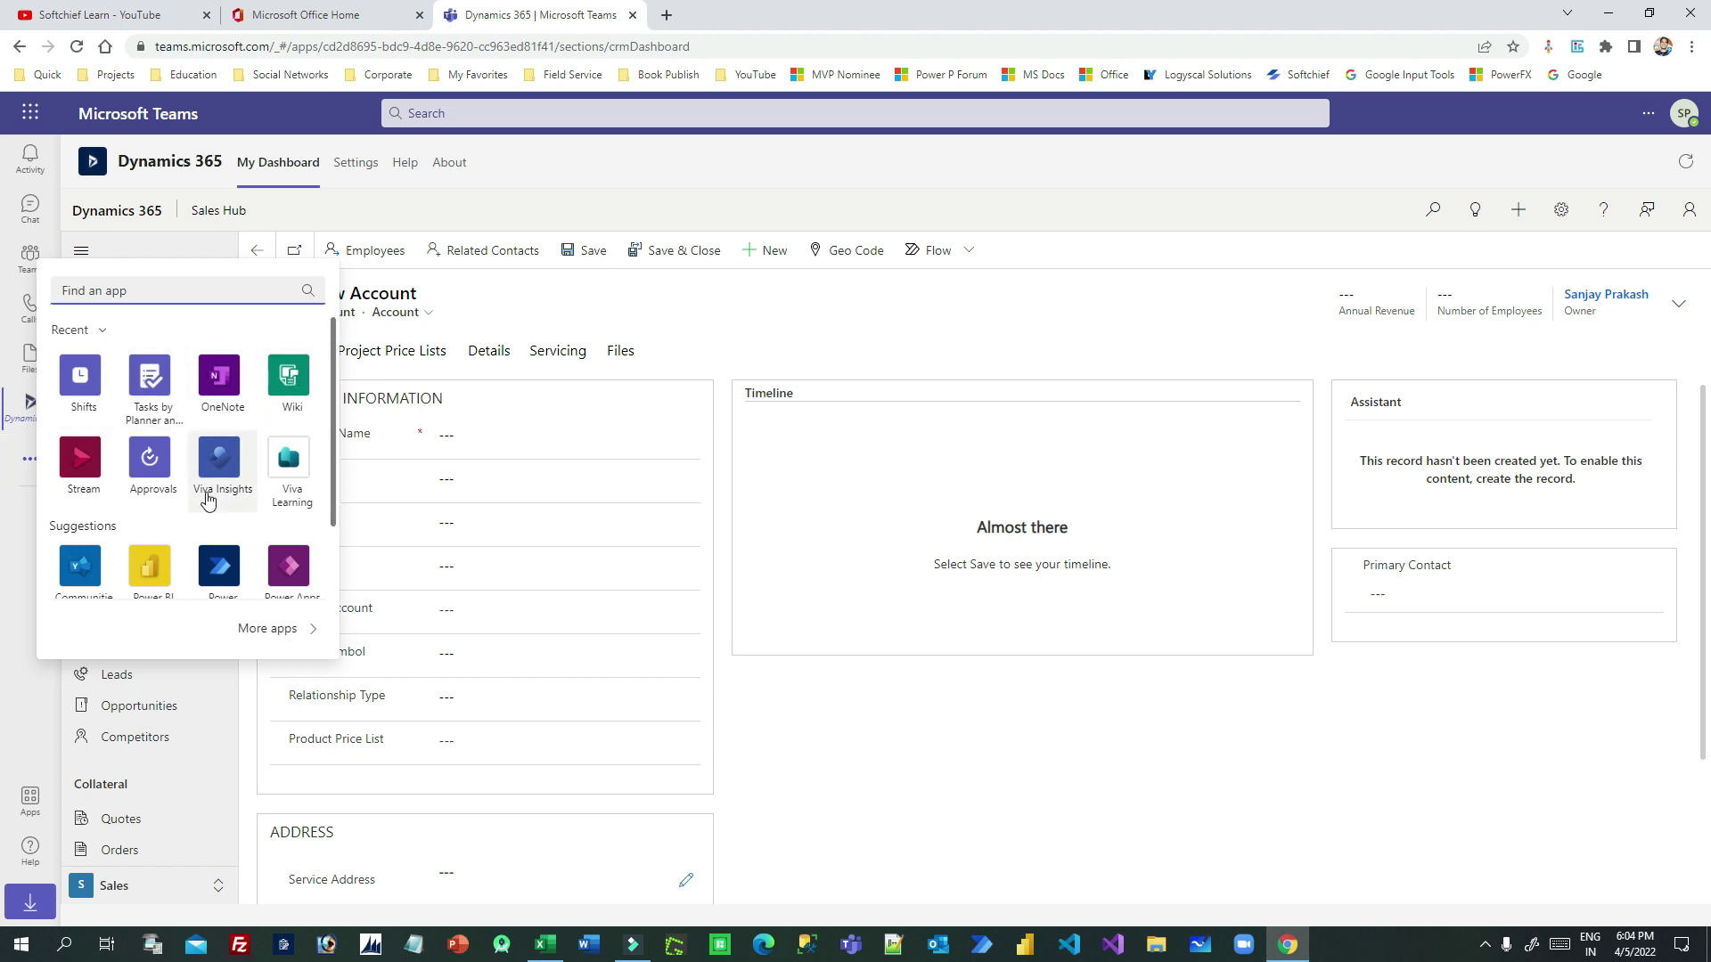
scroll(245, 575, down, 1)
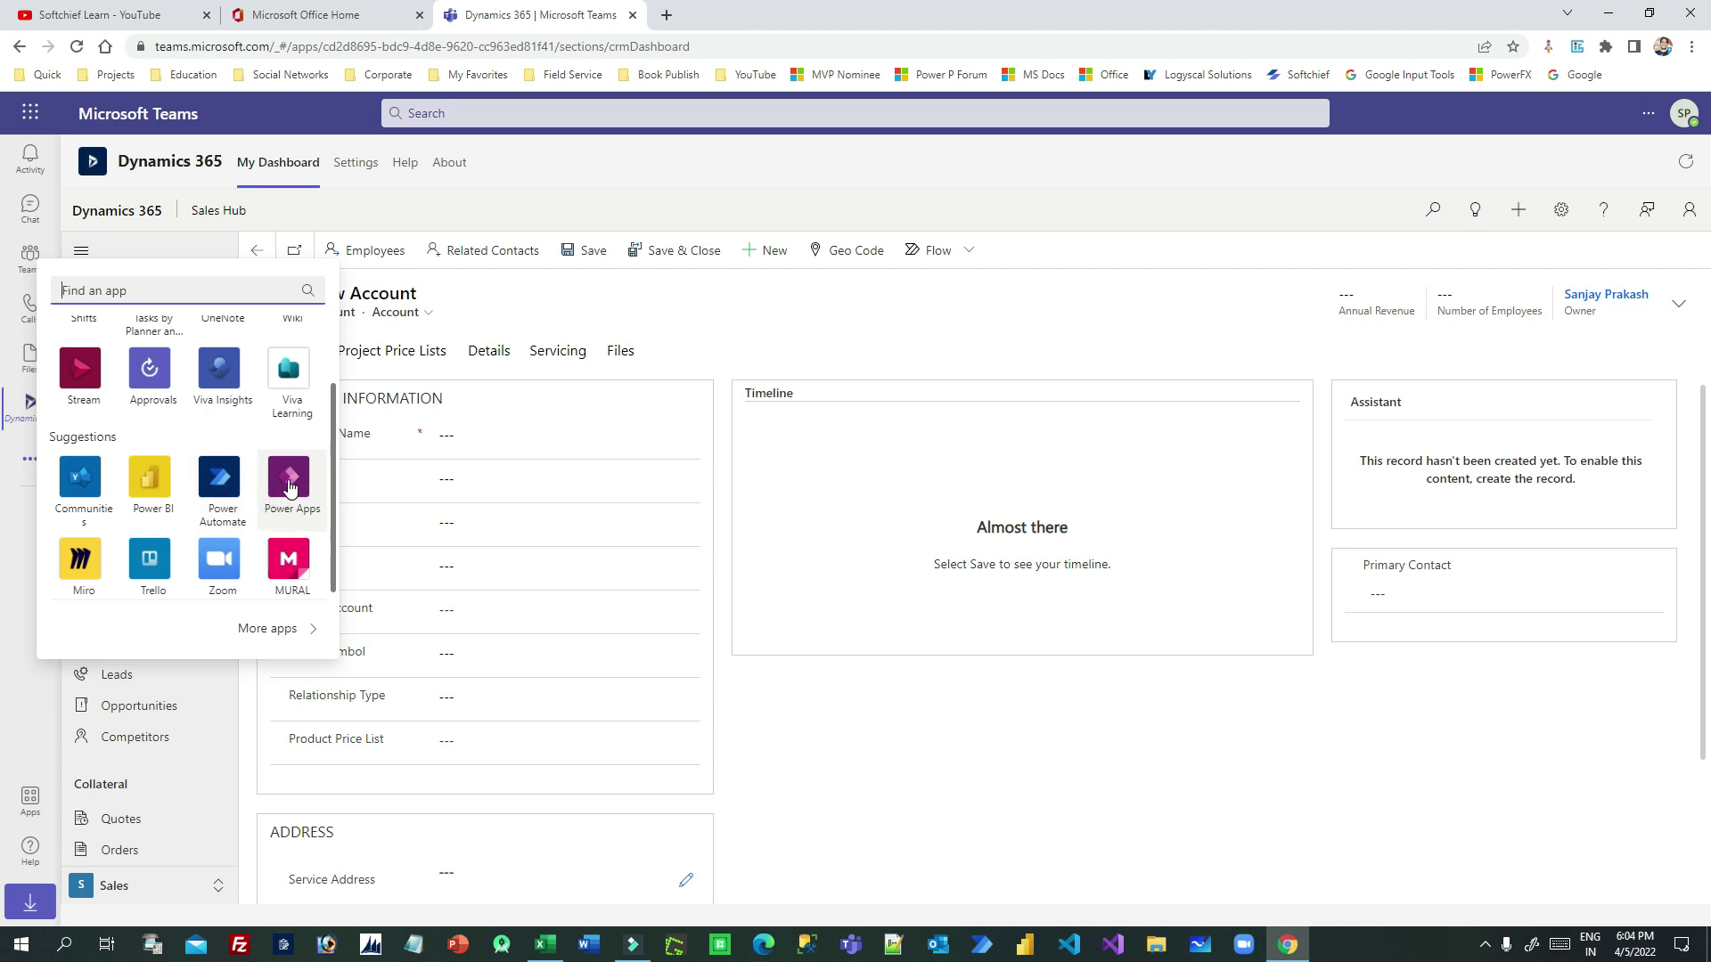
key(Escape)
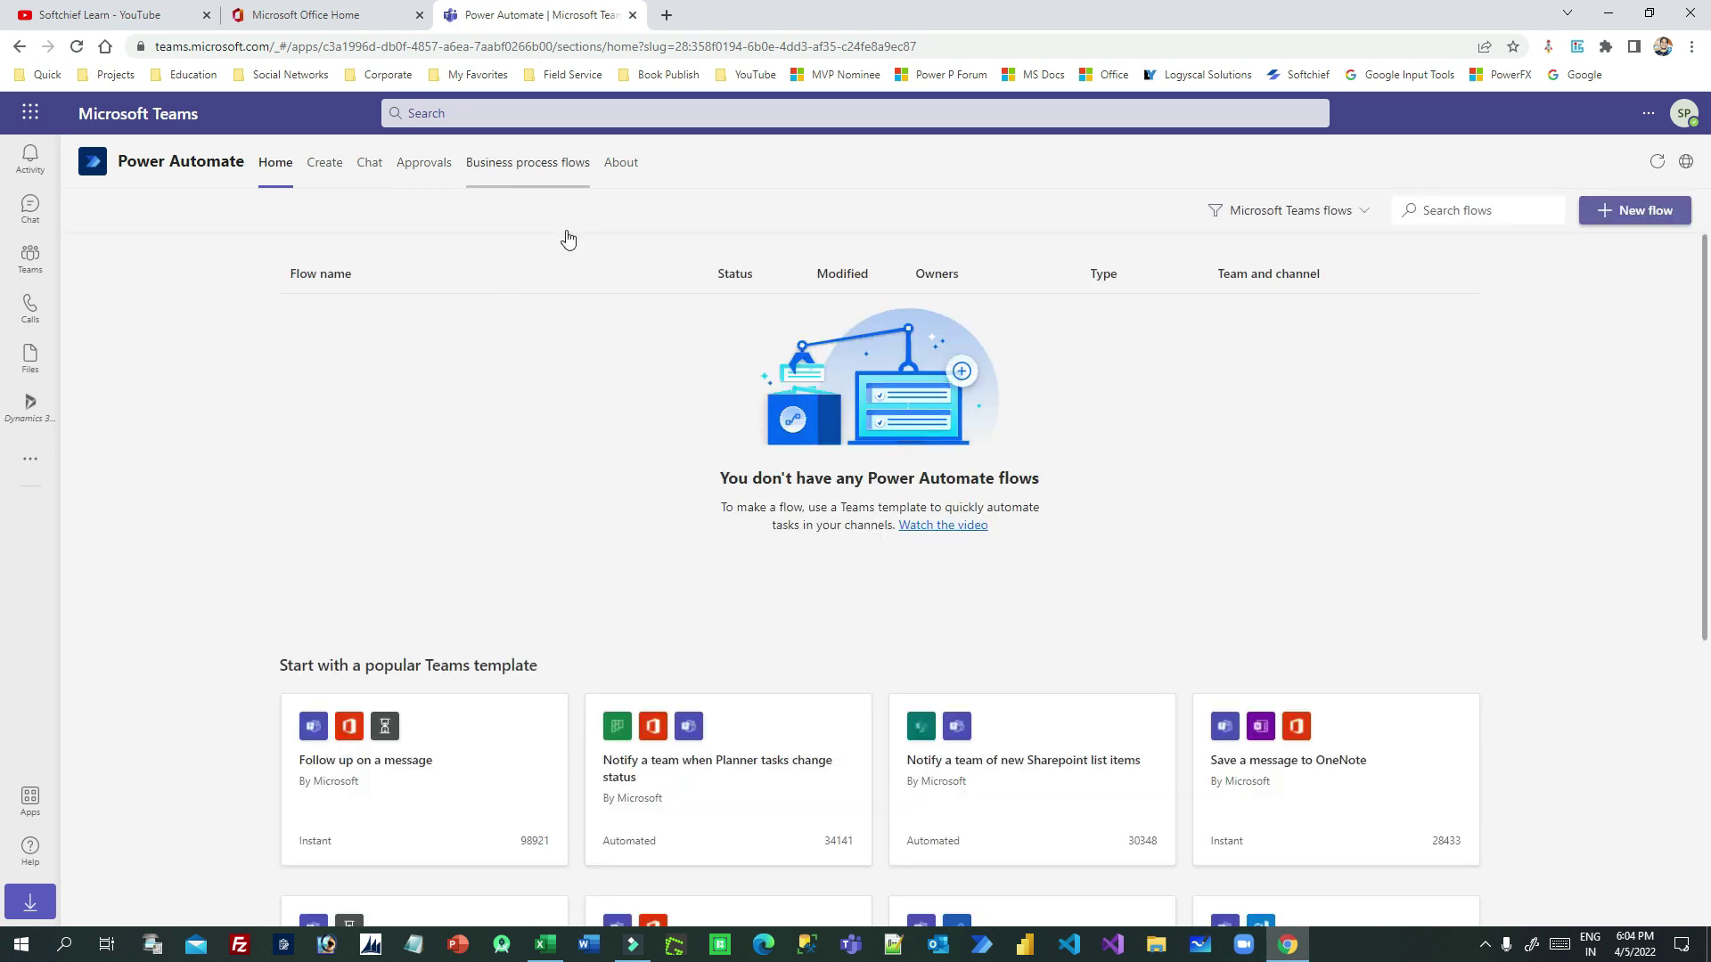
Keep the Teams flows filter, view Business process flows, then go to Create.
click(1305, 212)
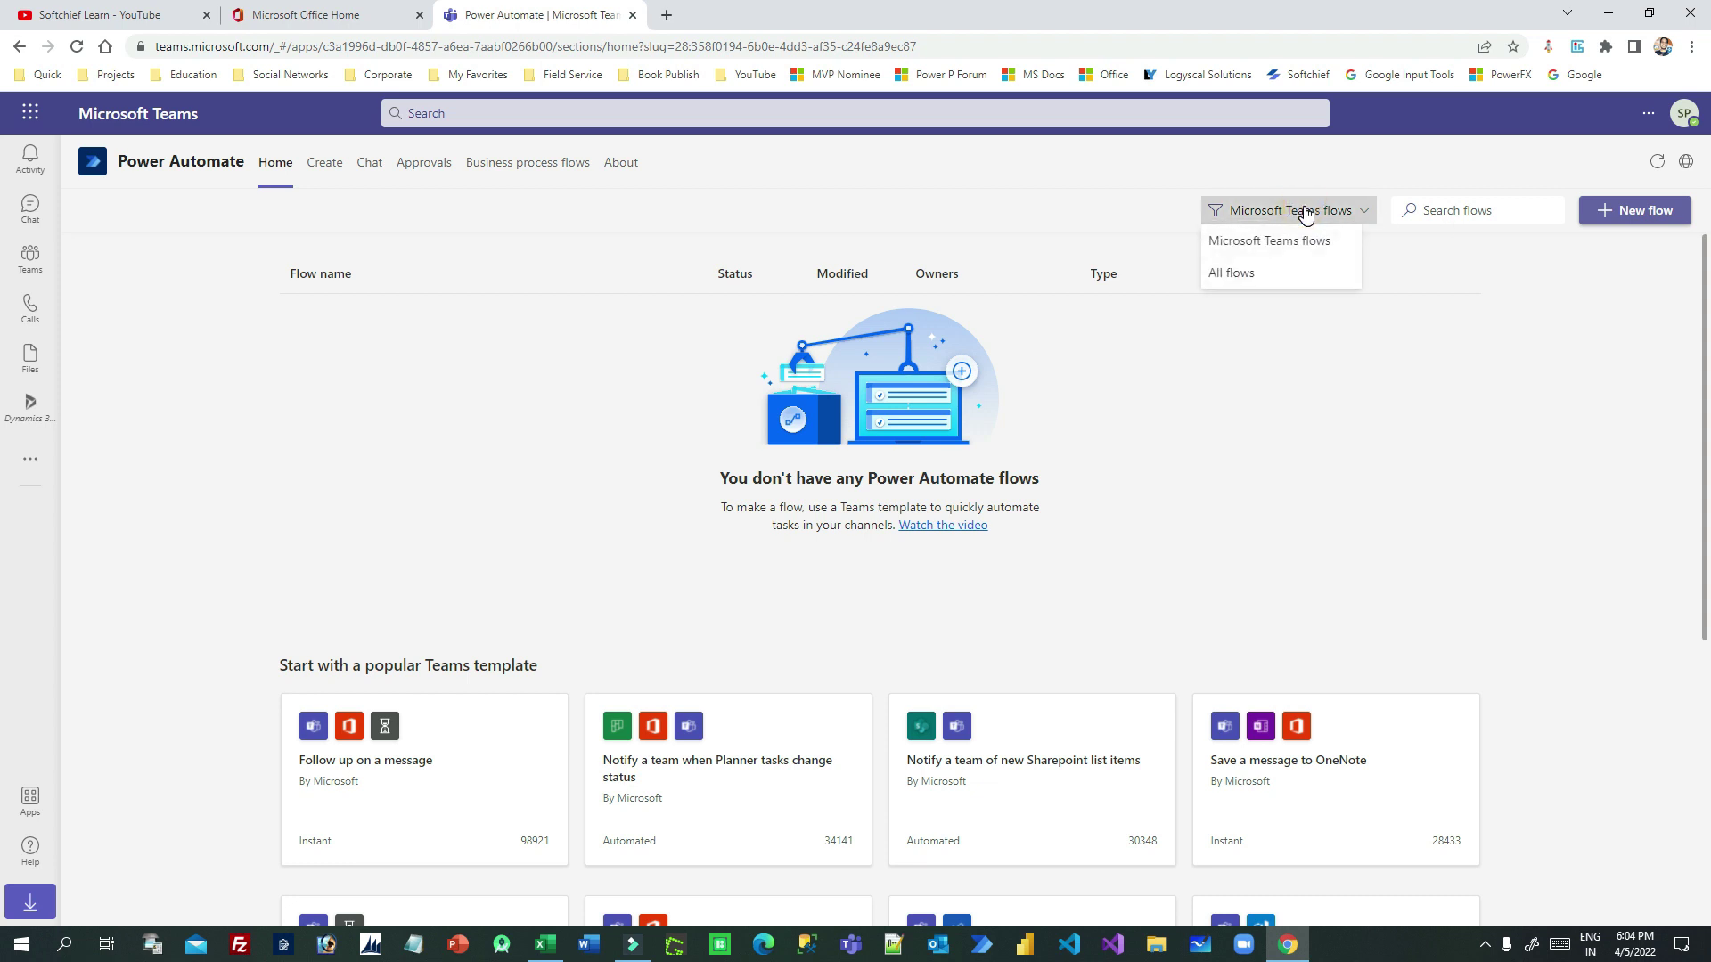
click(1305, 214)
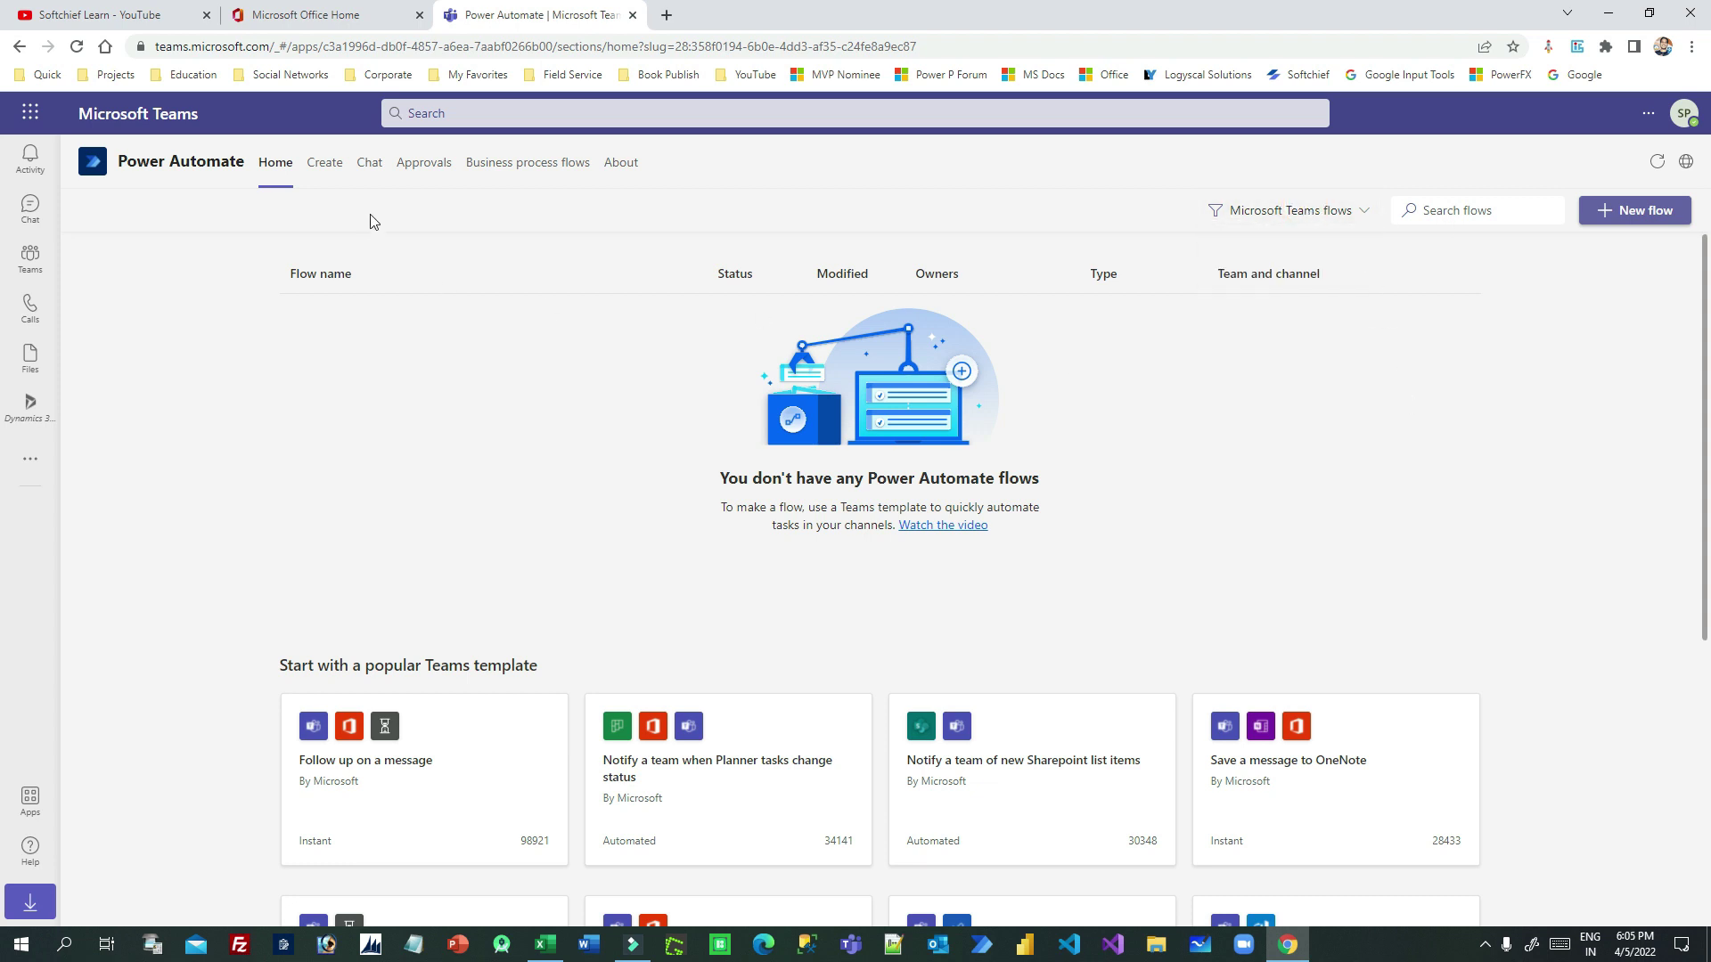
click(545, 170)
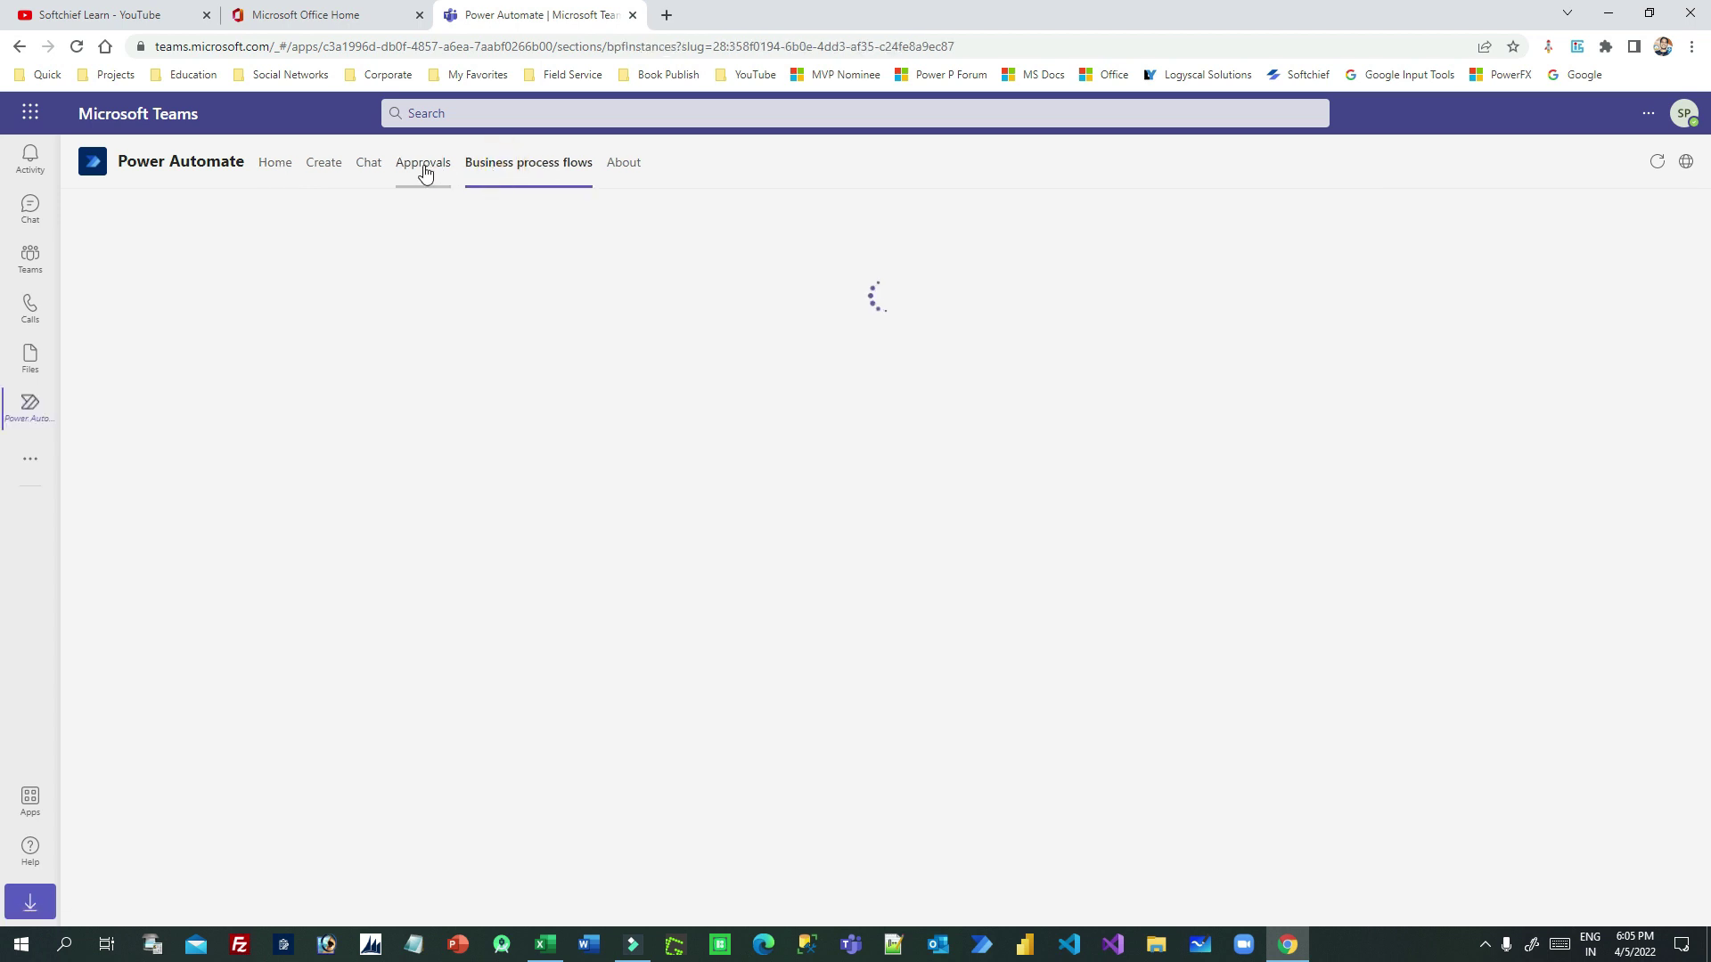
click(324, 166)
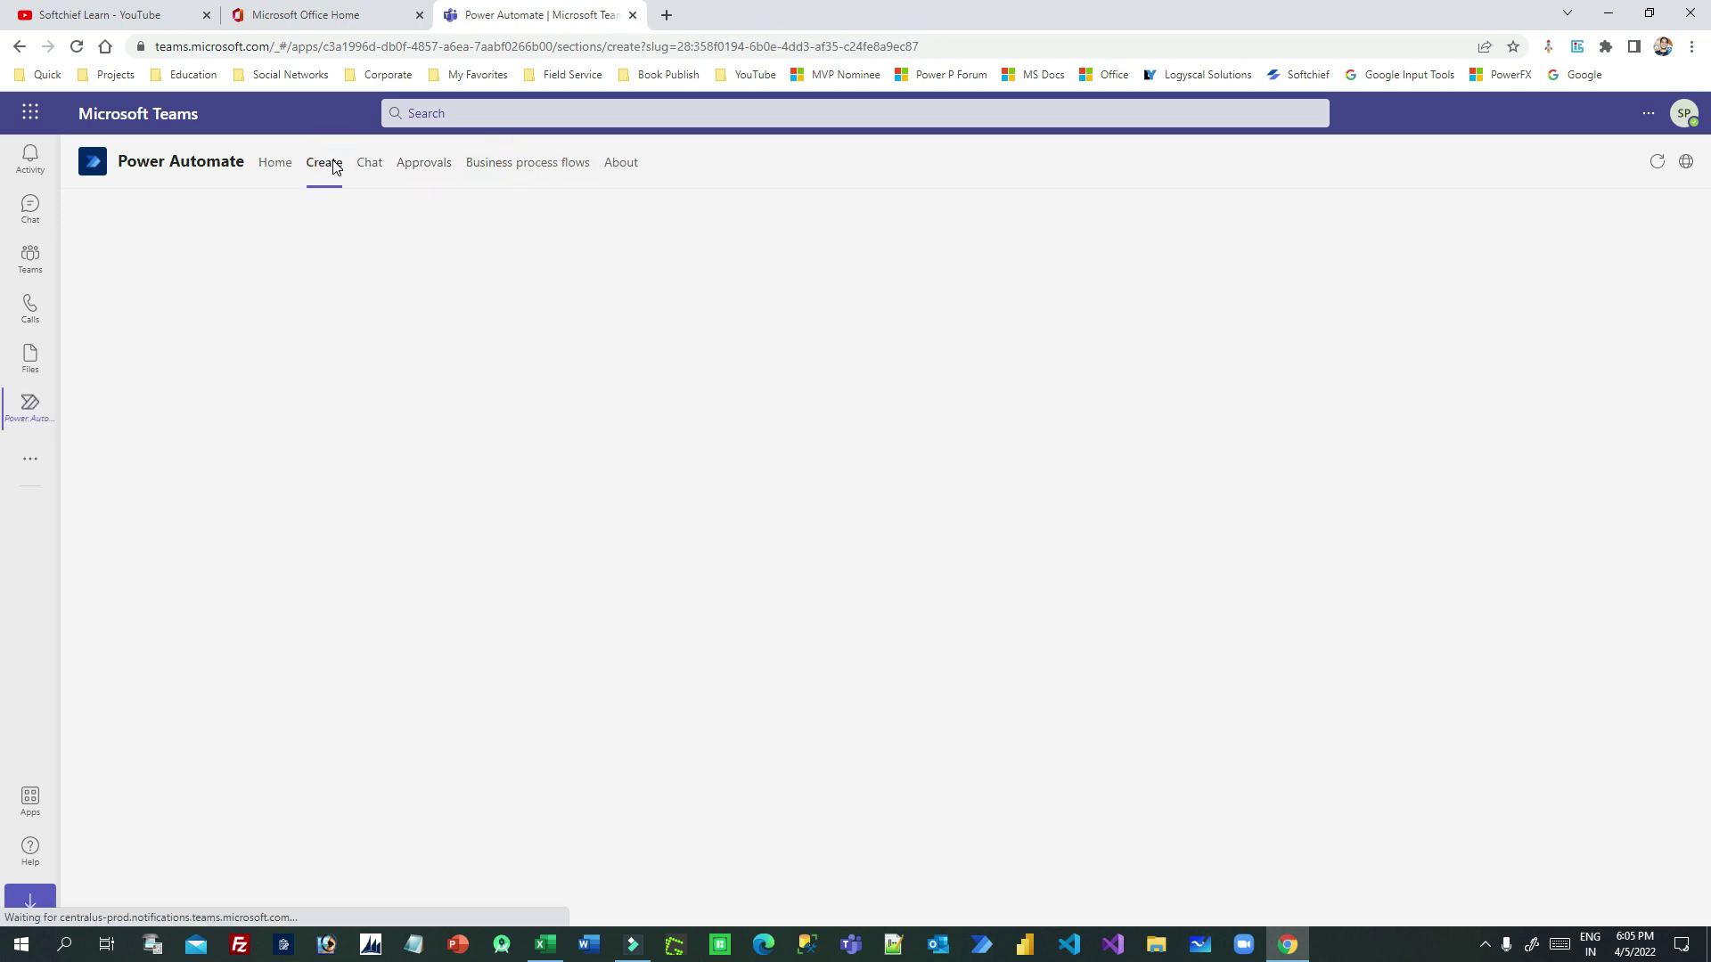